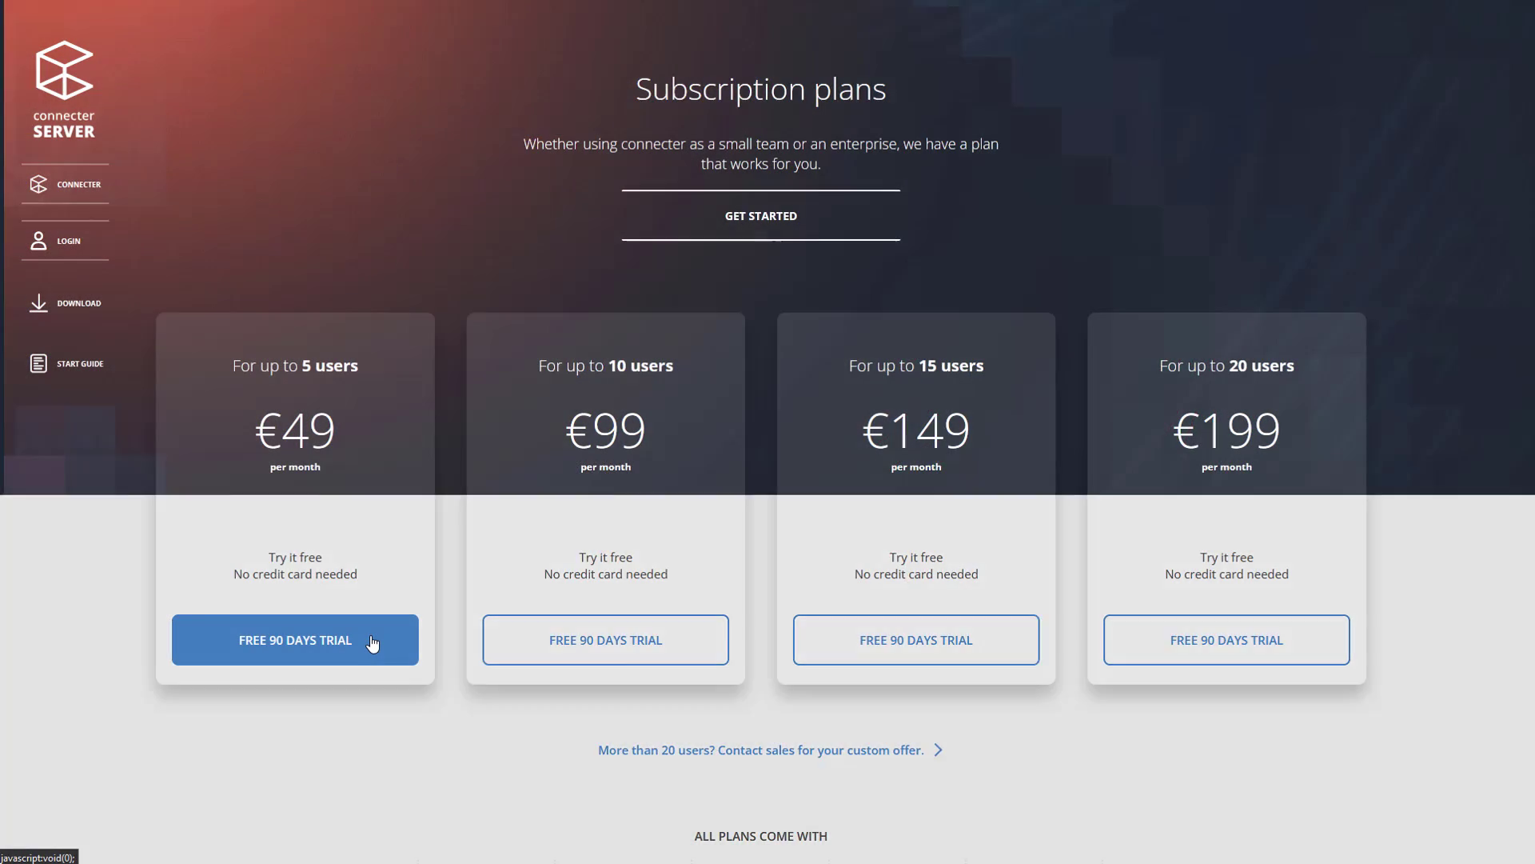
Sign up for a Design Connected ID with the user's full name, e-mail address and pasted password.
left_click(372, 643)
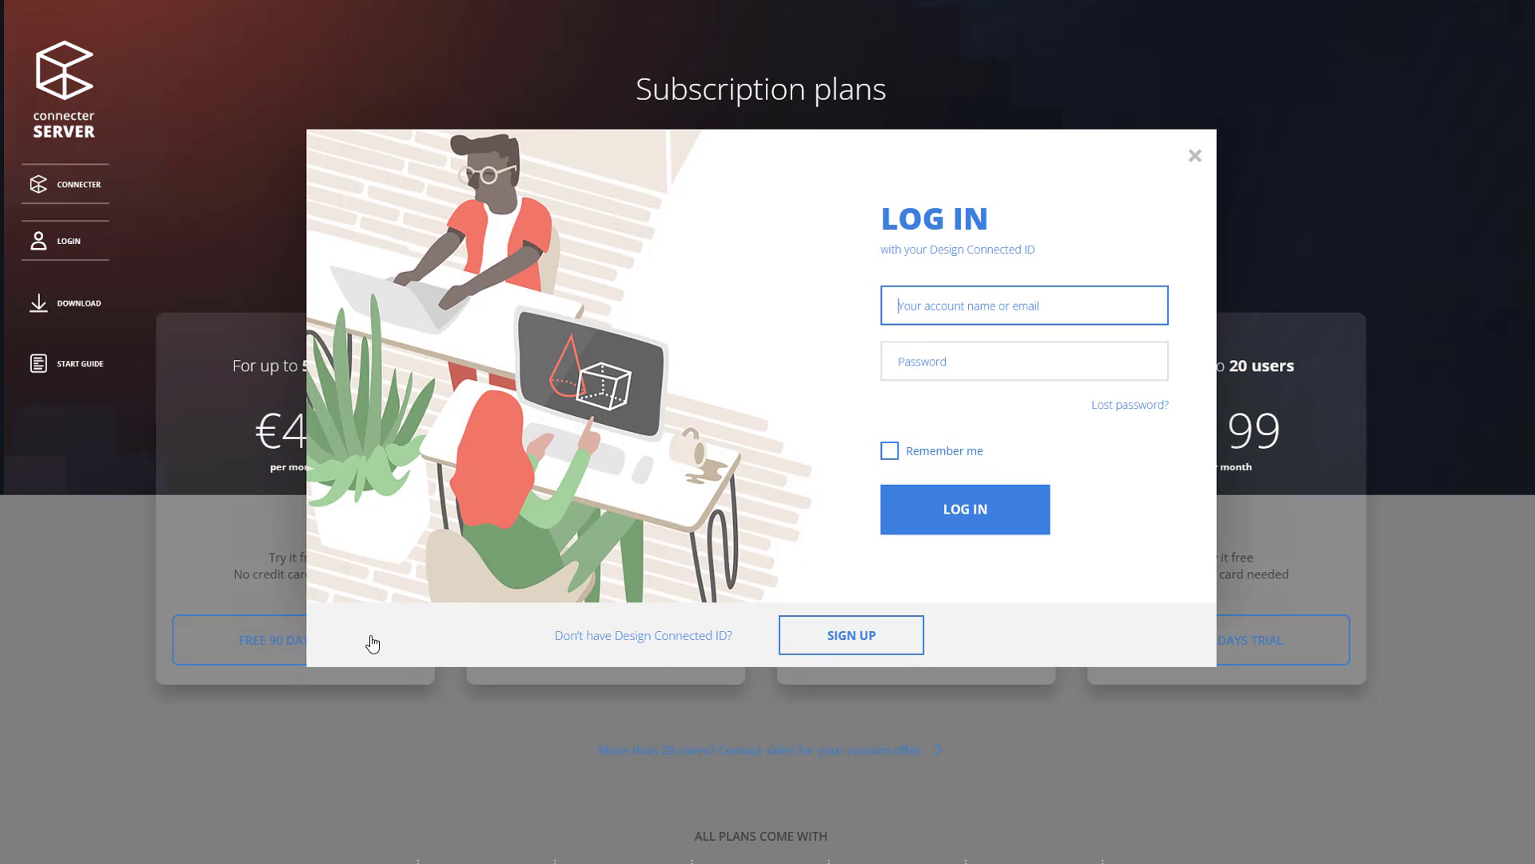
left_click(812, 649)
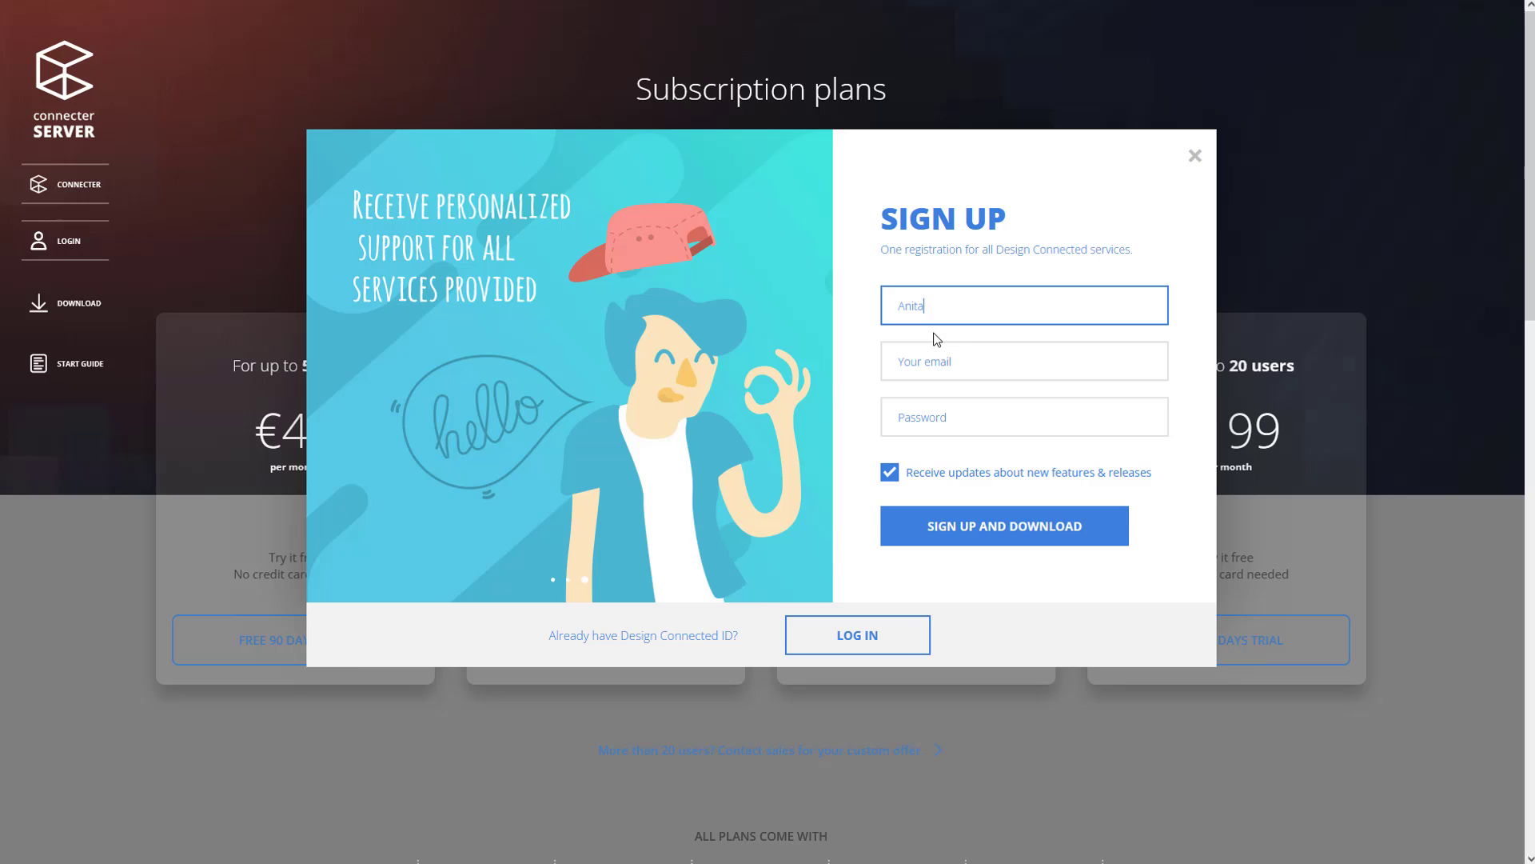
key("Tab")
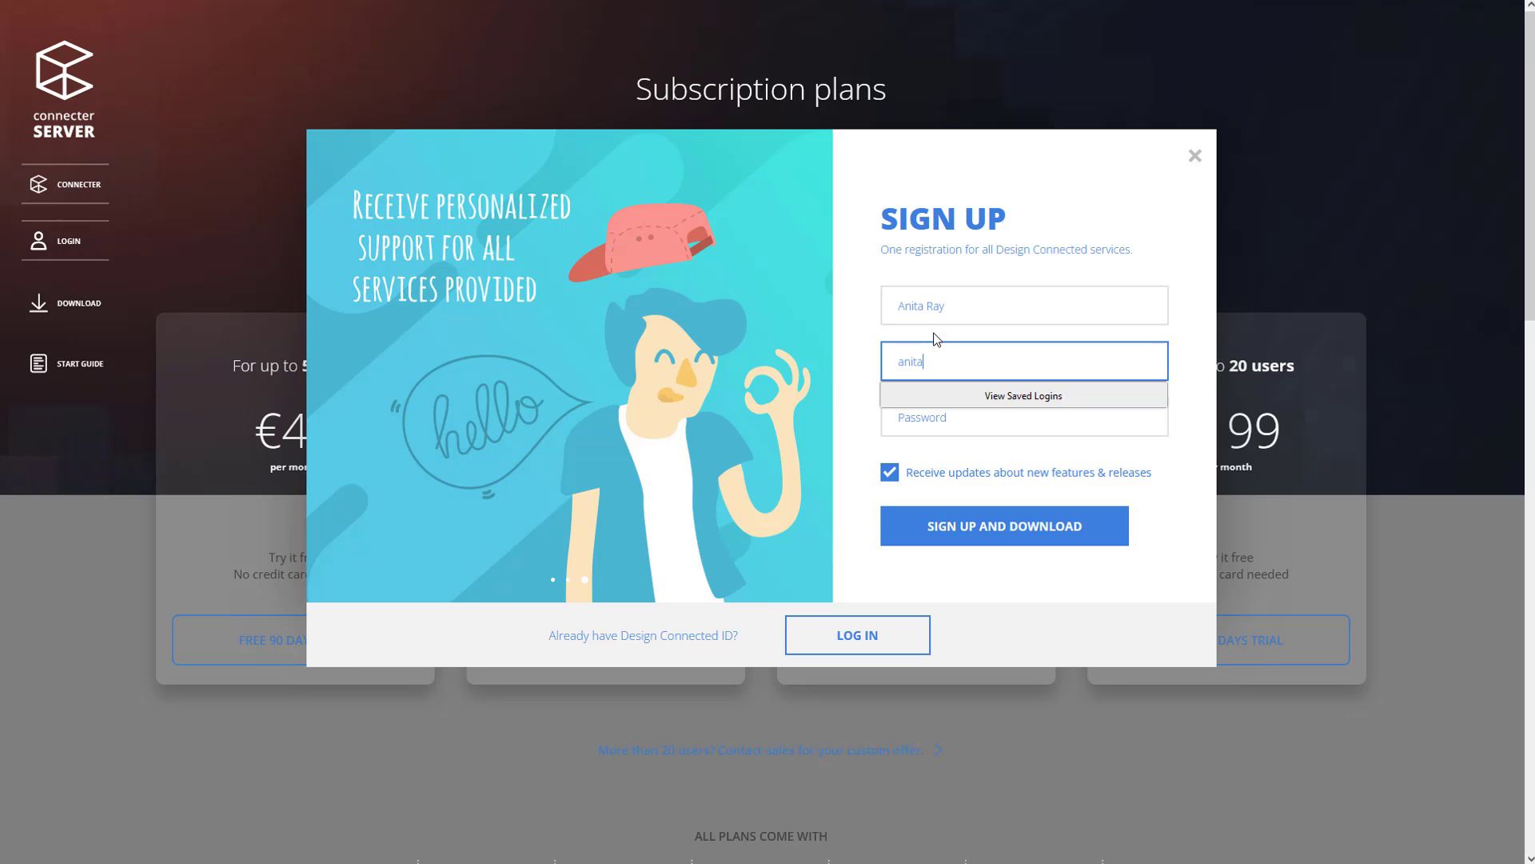
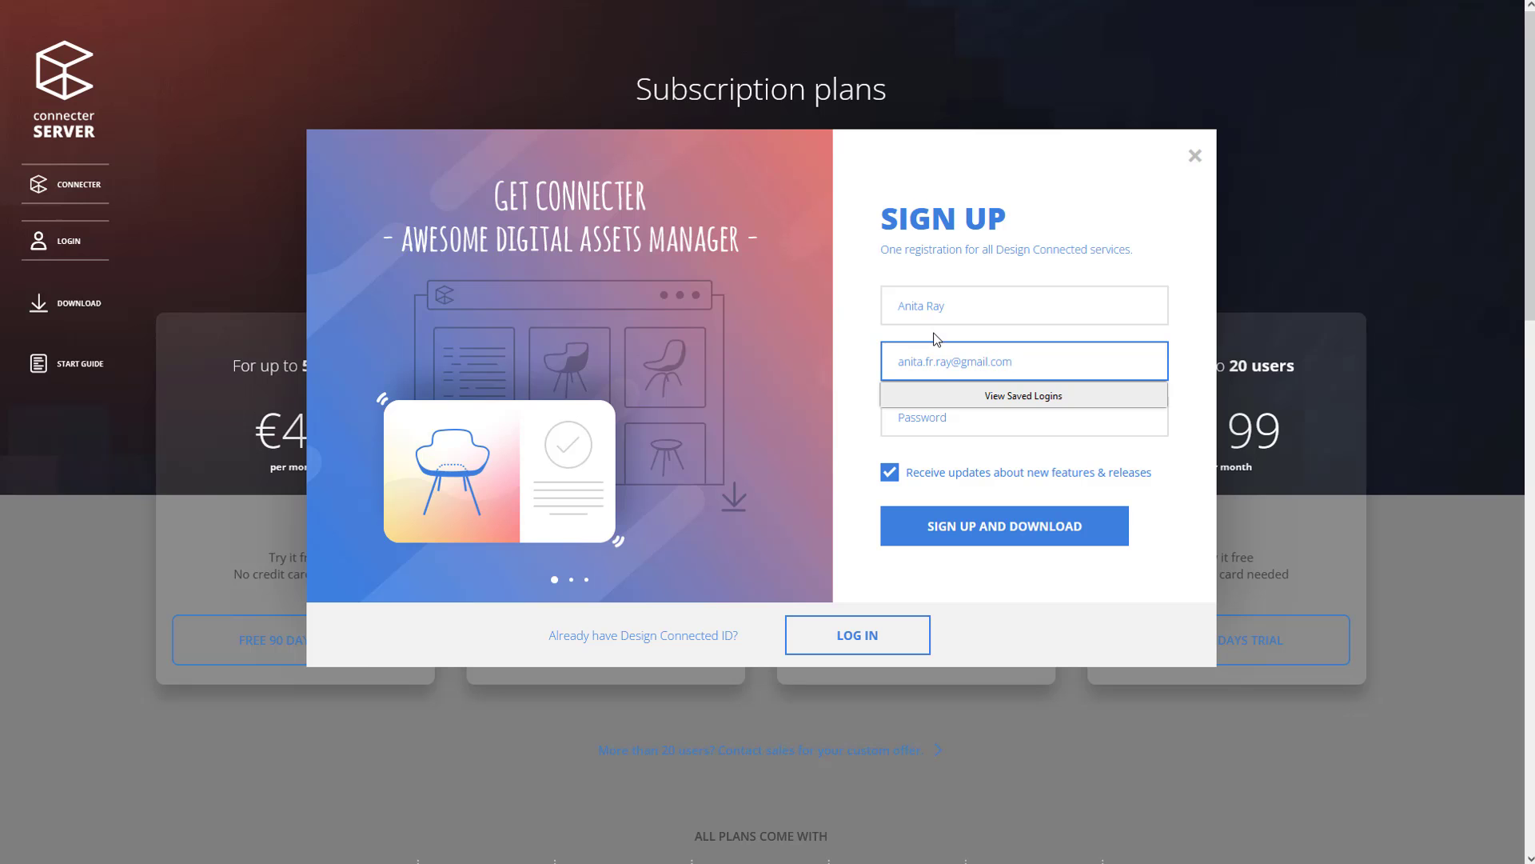
key("Tab")
key("ctrl+v")
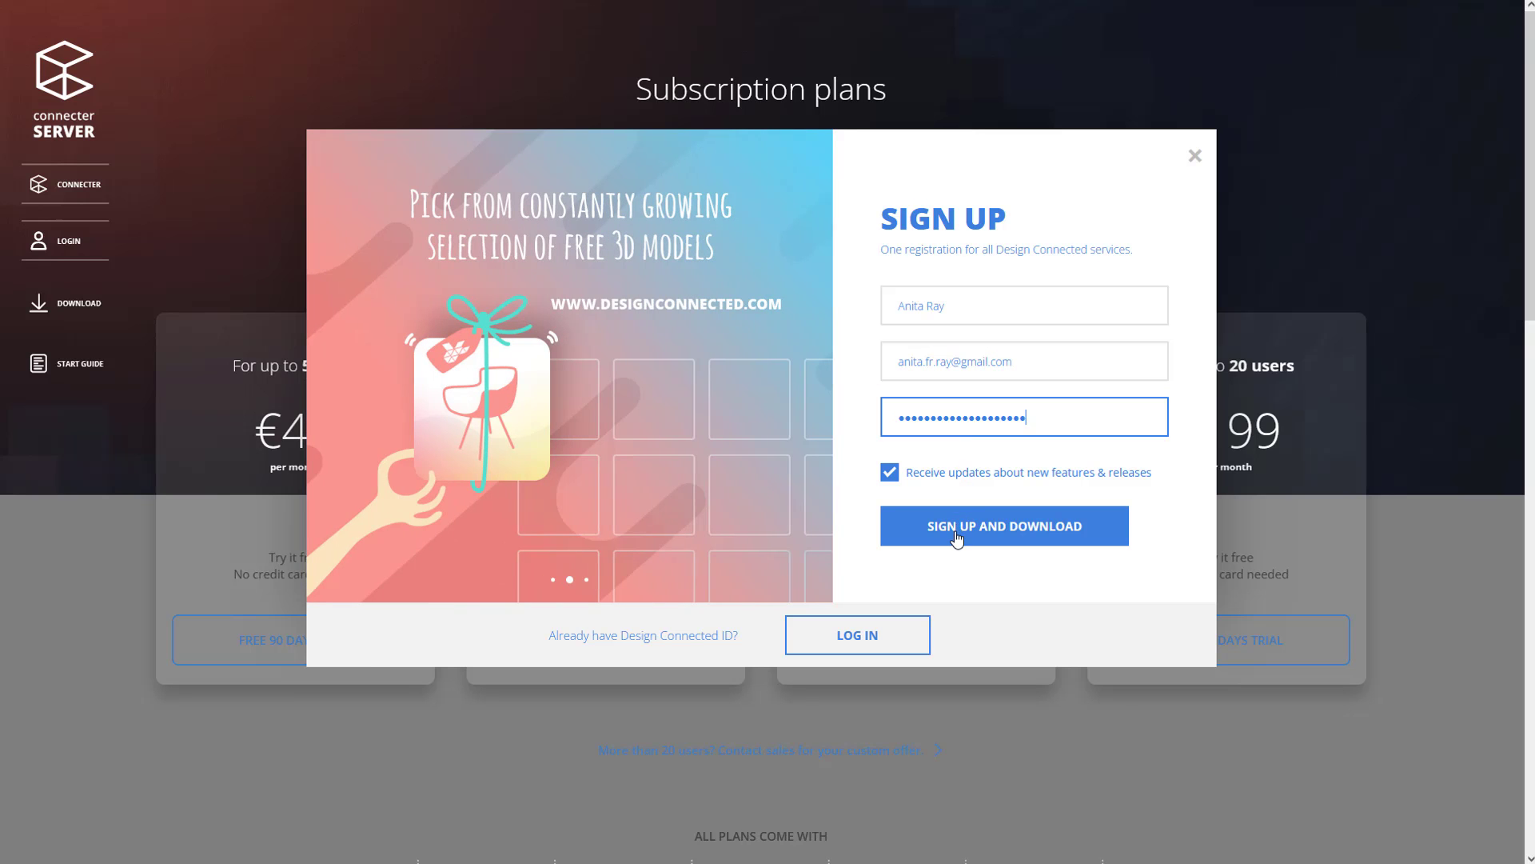
left_click(957, 539)
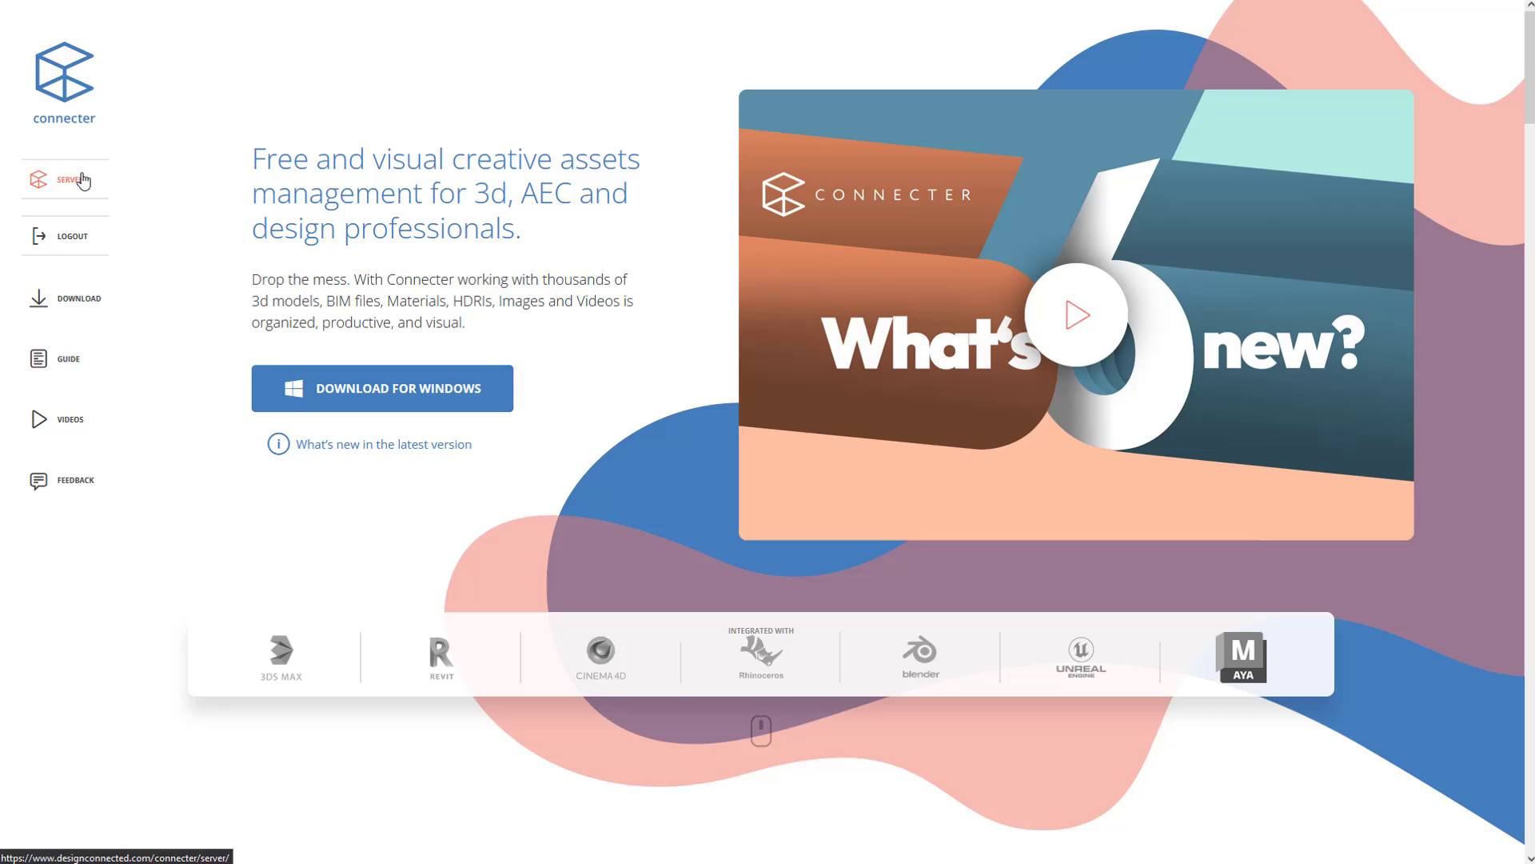
Create 'Creative Design Team' on the free server trial, entering the admin's name and e-mail.
left_click(83, 181)
left_click(388, 609)
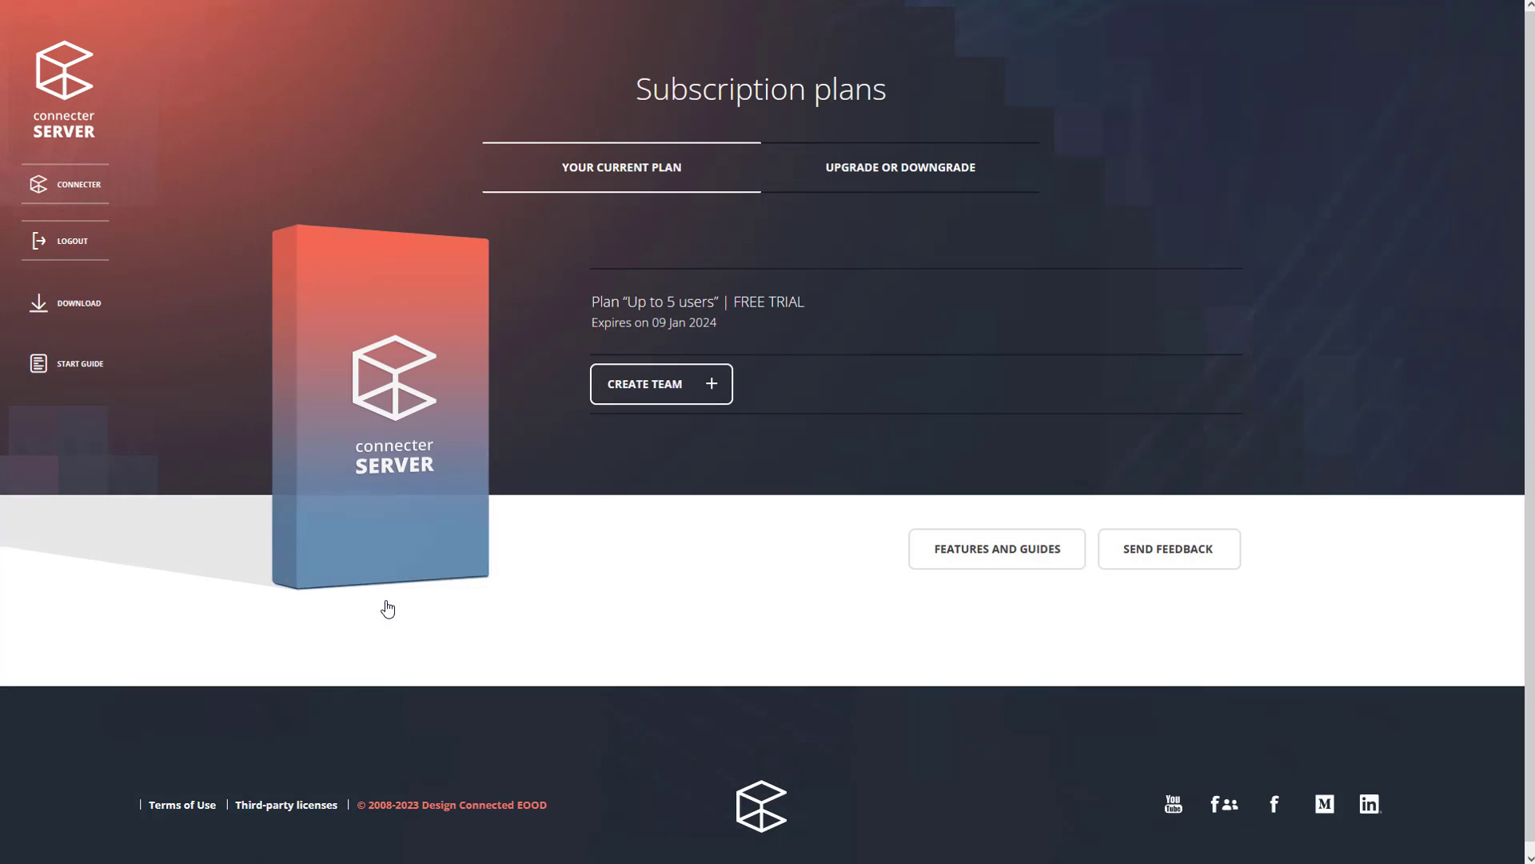
left_click(658, 387)
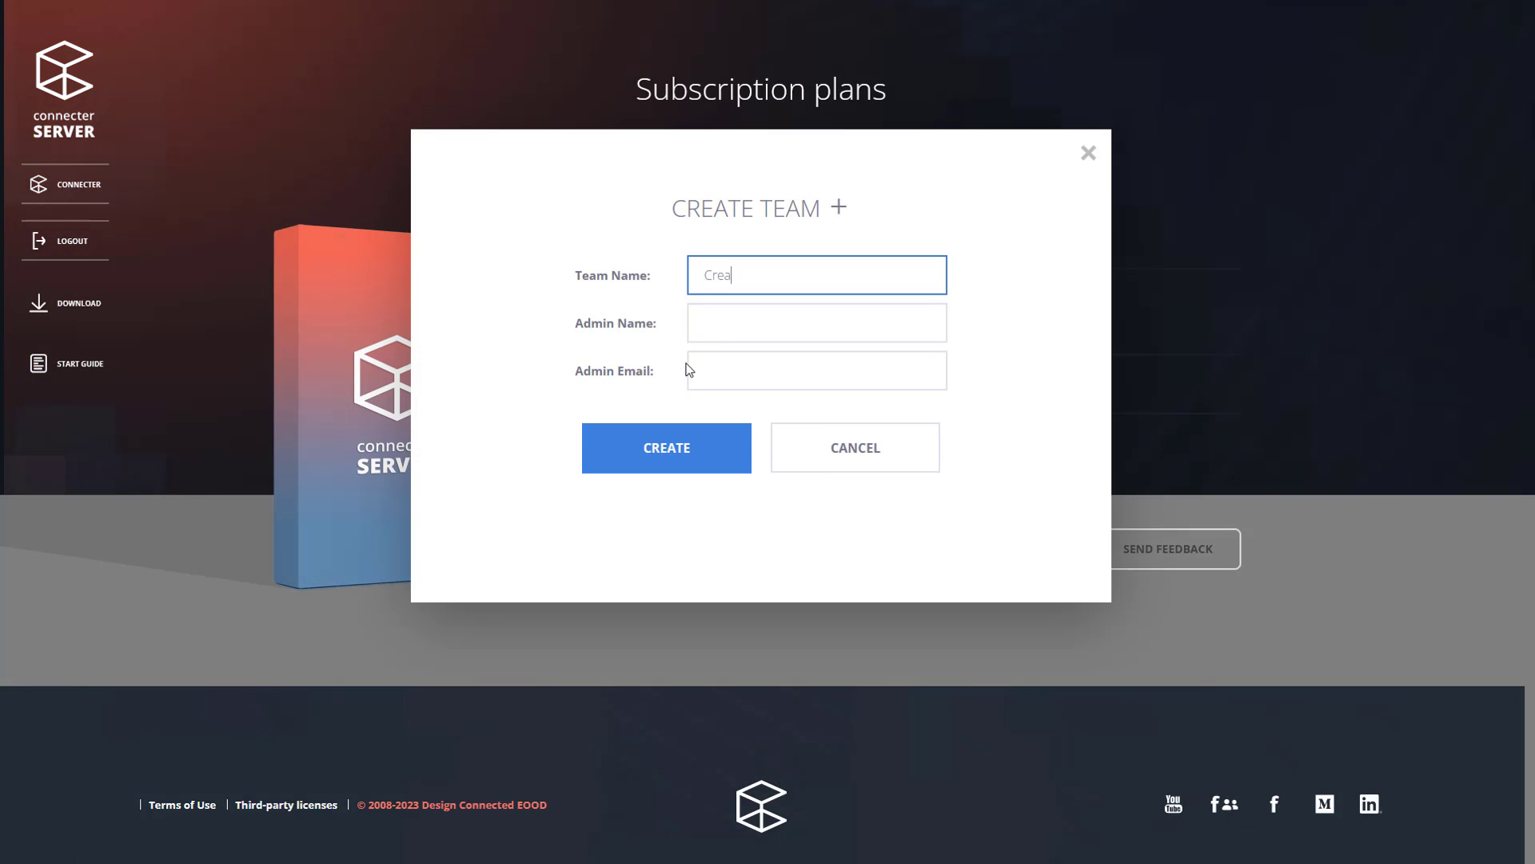
type("Creative Design Team")
key("Tab")
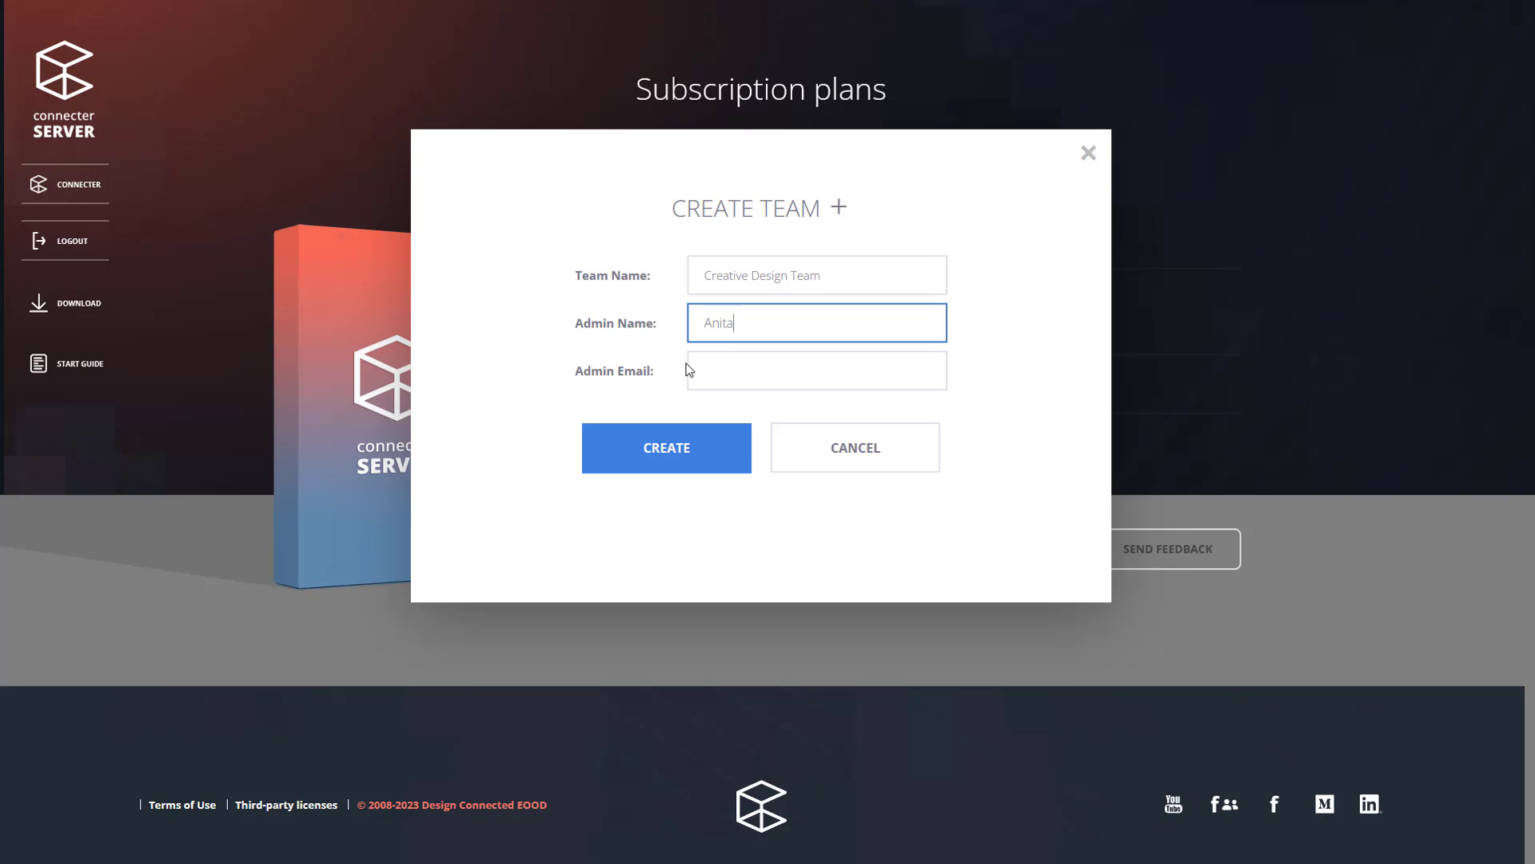
key("Tab")
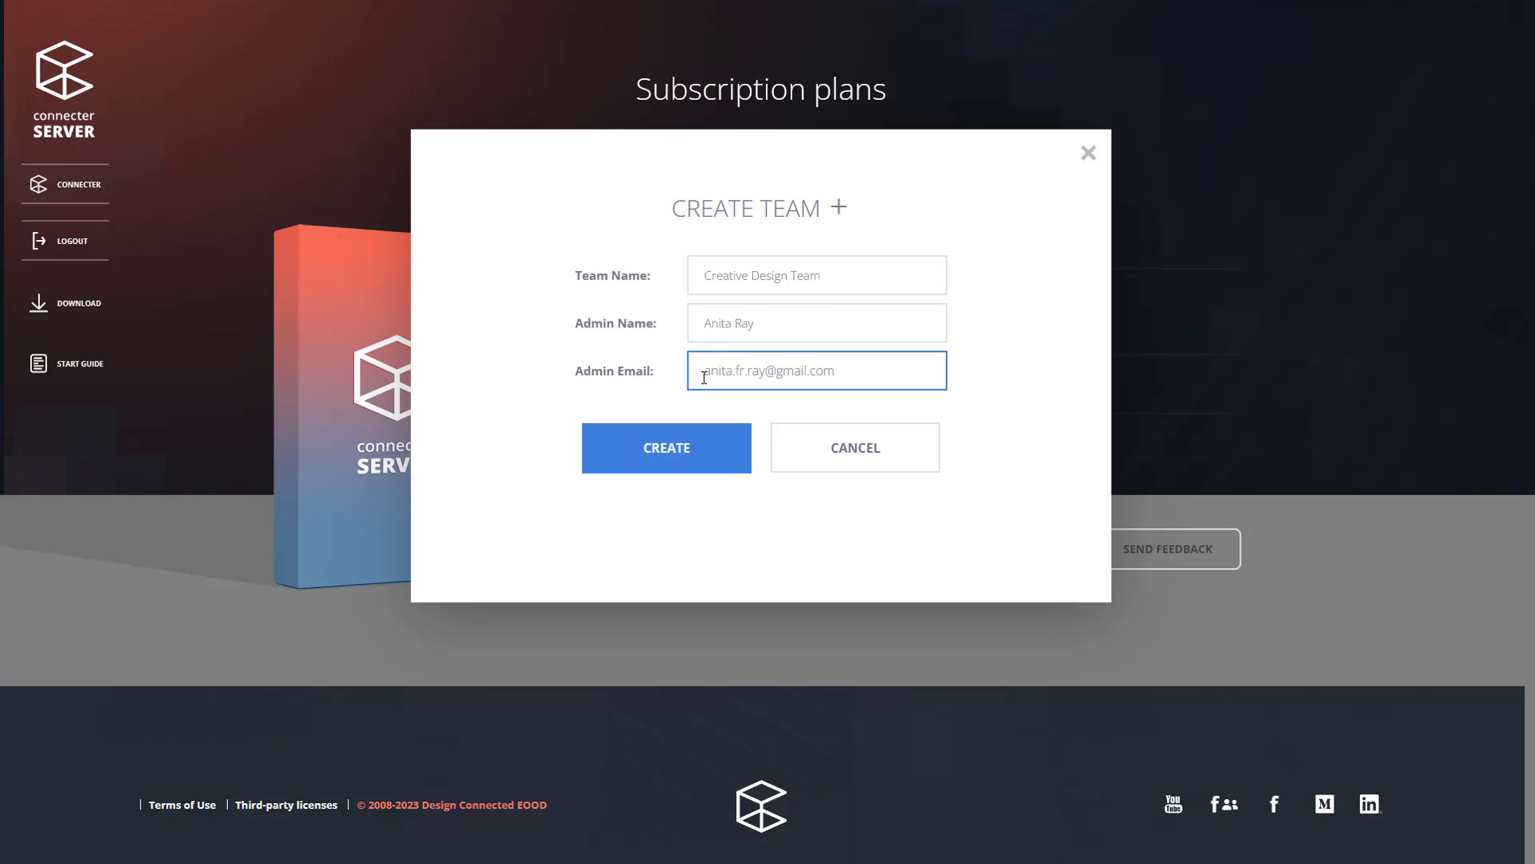
left_click(698, 468)
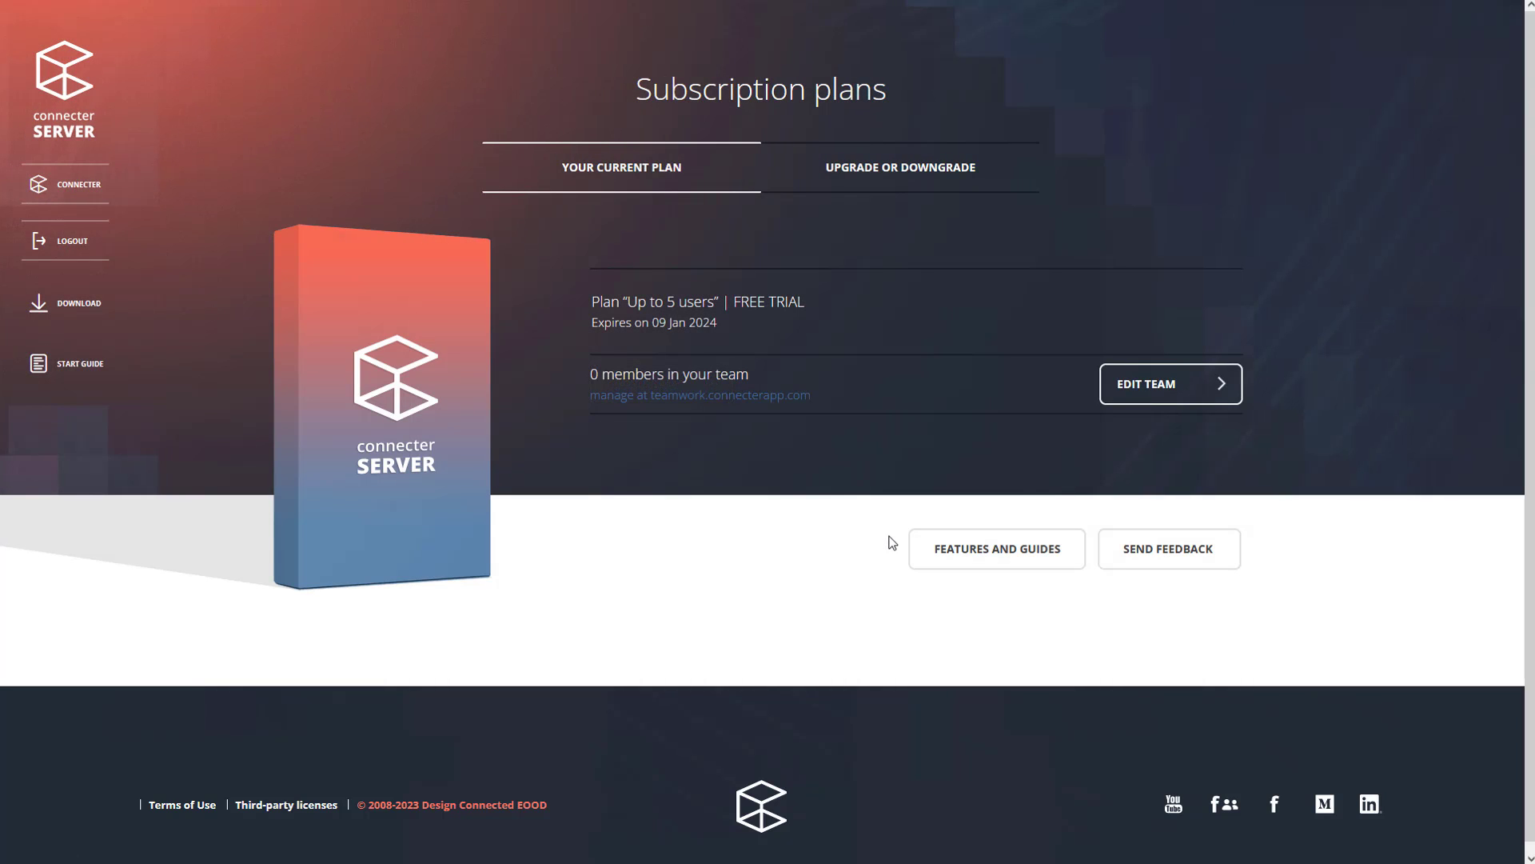
Join Creative Design Team with the user's name and a confirmed password, dismissing the welcome message.
left_click(598, 414)
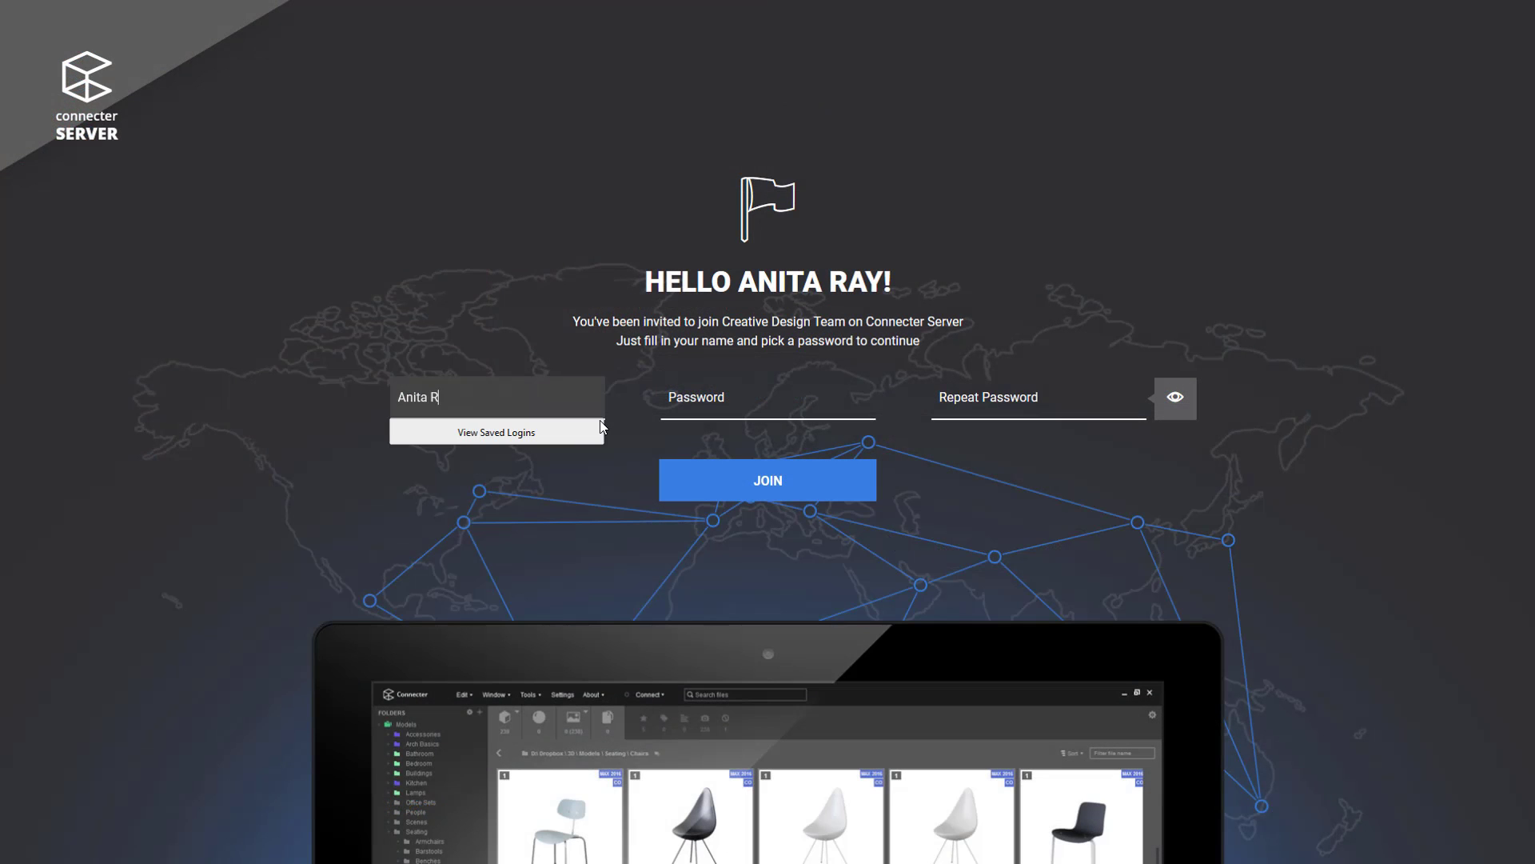
key("Tab")
key("ctrl+v")
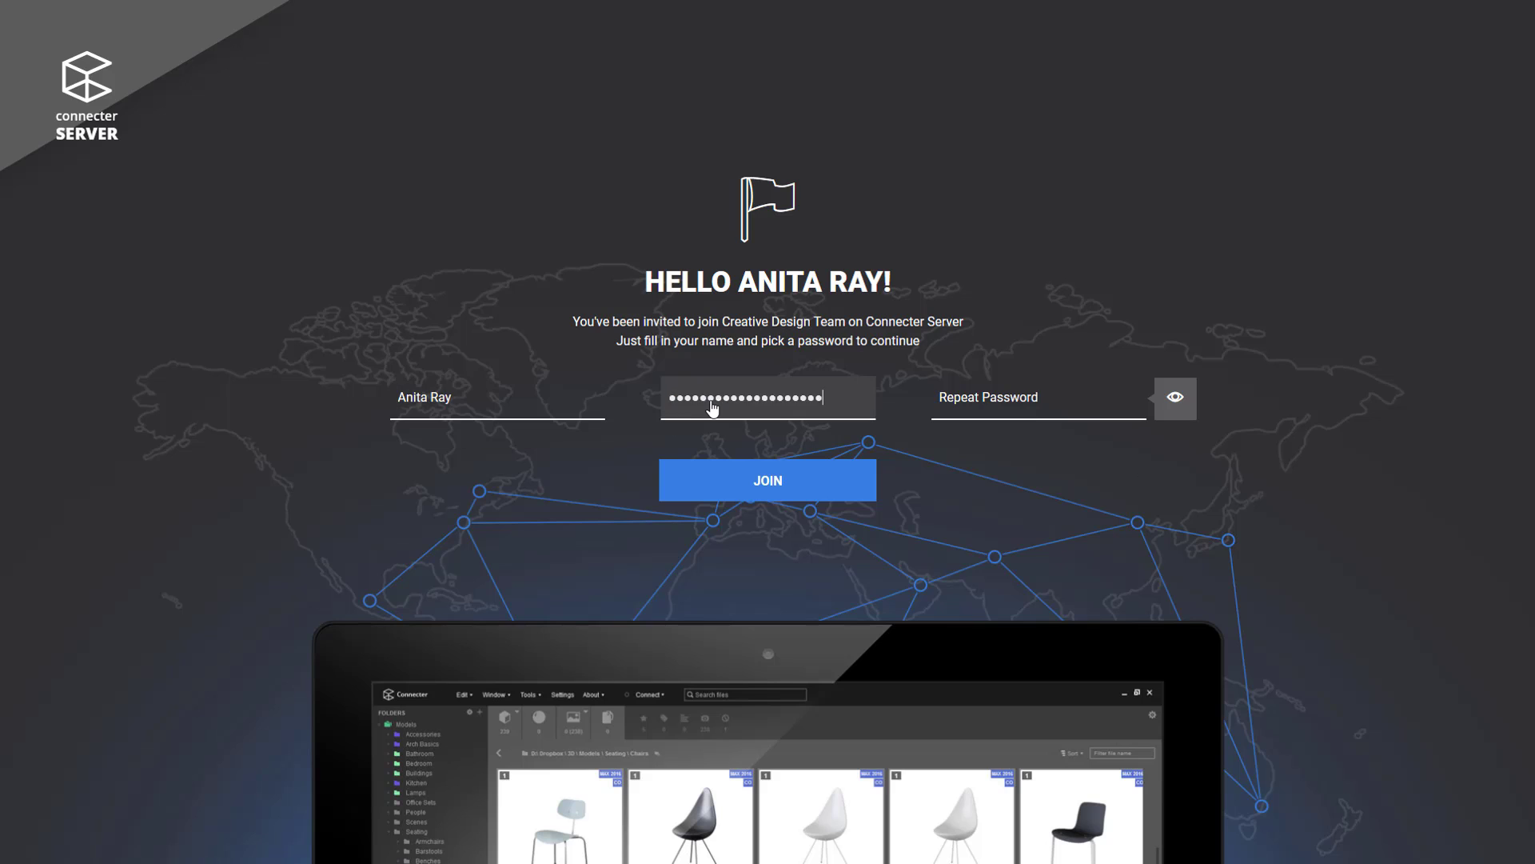
left_click(1016, 407)
key("ctrl+v")
left_click(787, 482)
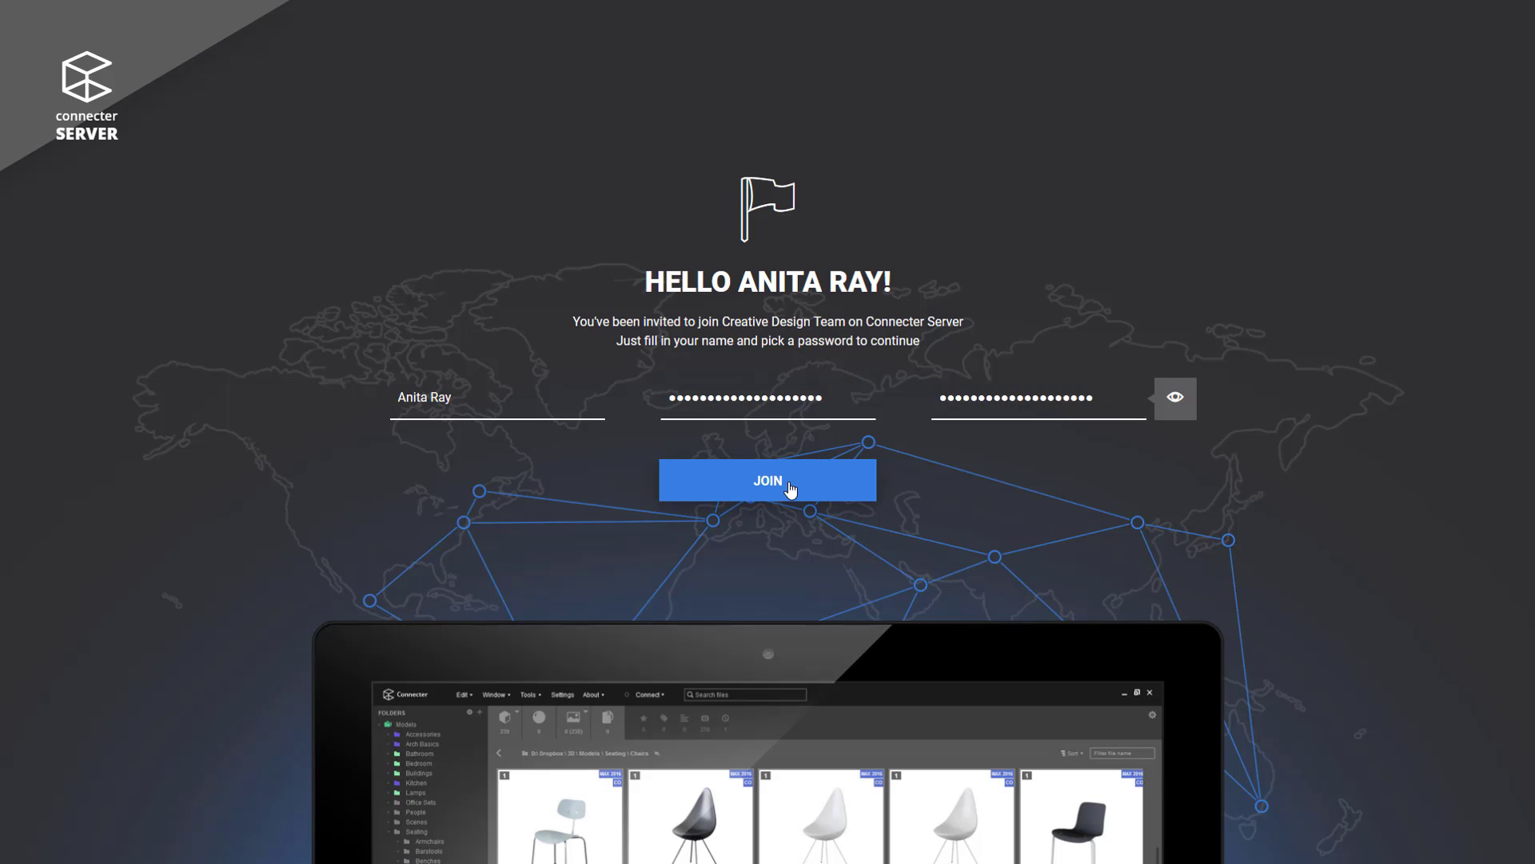
left_click(1140, 167)
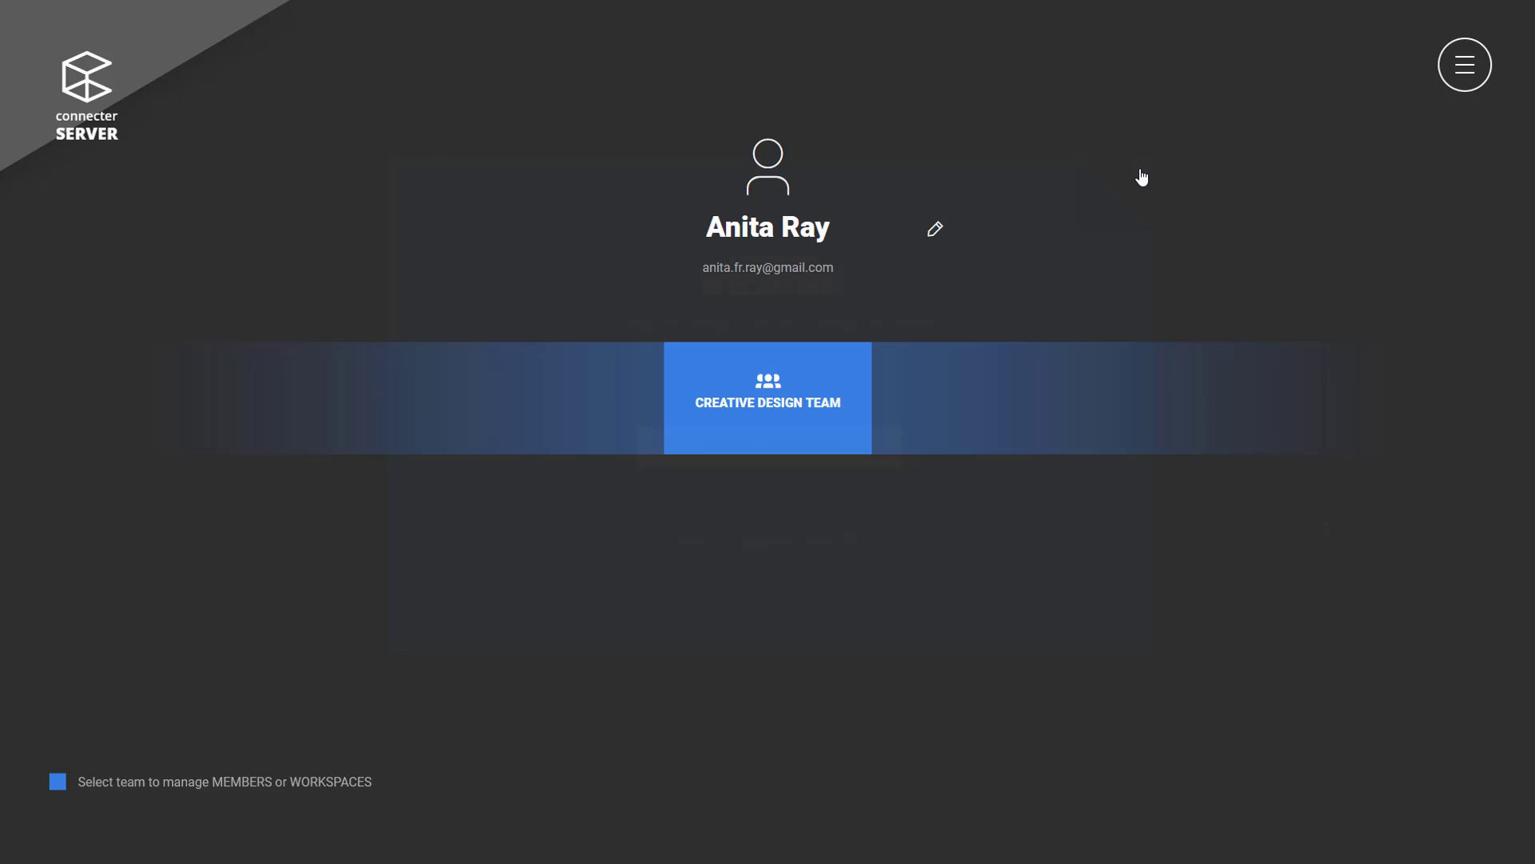
Add a cloud workspace named '3D ARTISTS' to Creative Design Team.
left_click(837, 417)
left_click(777, 366)
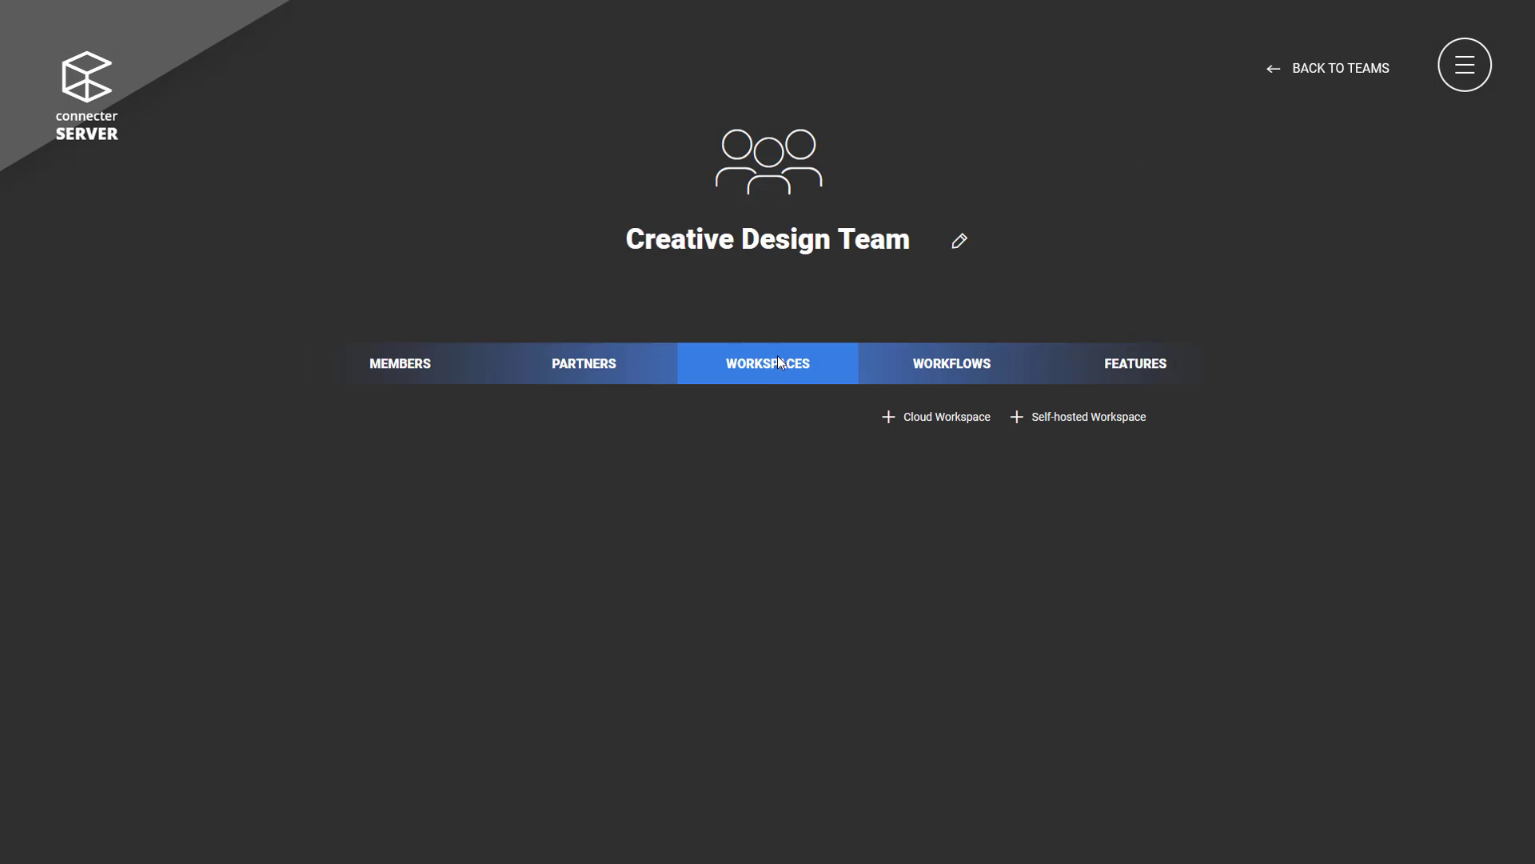
left_click(955, 427)
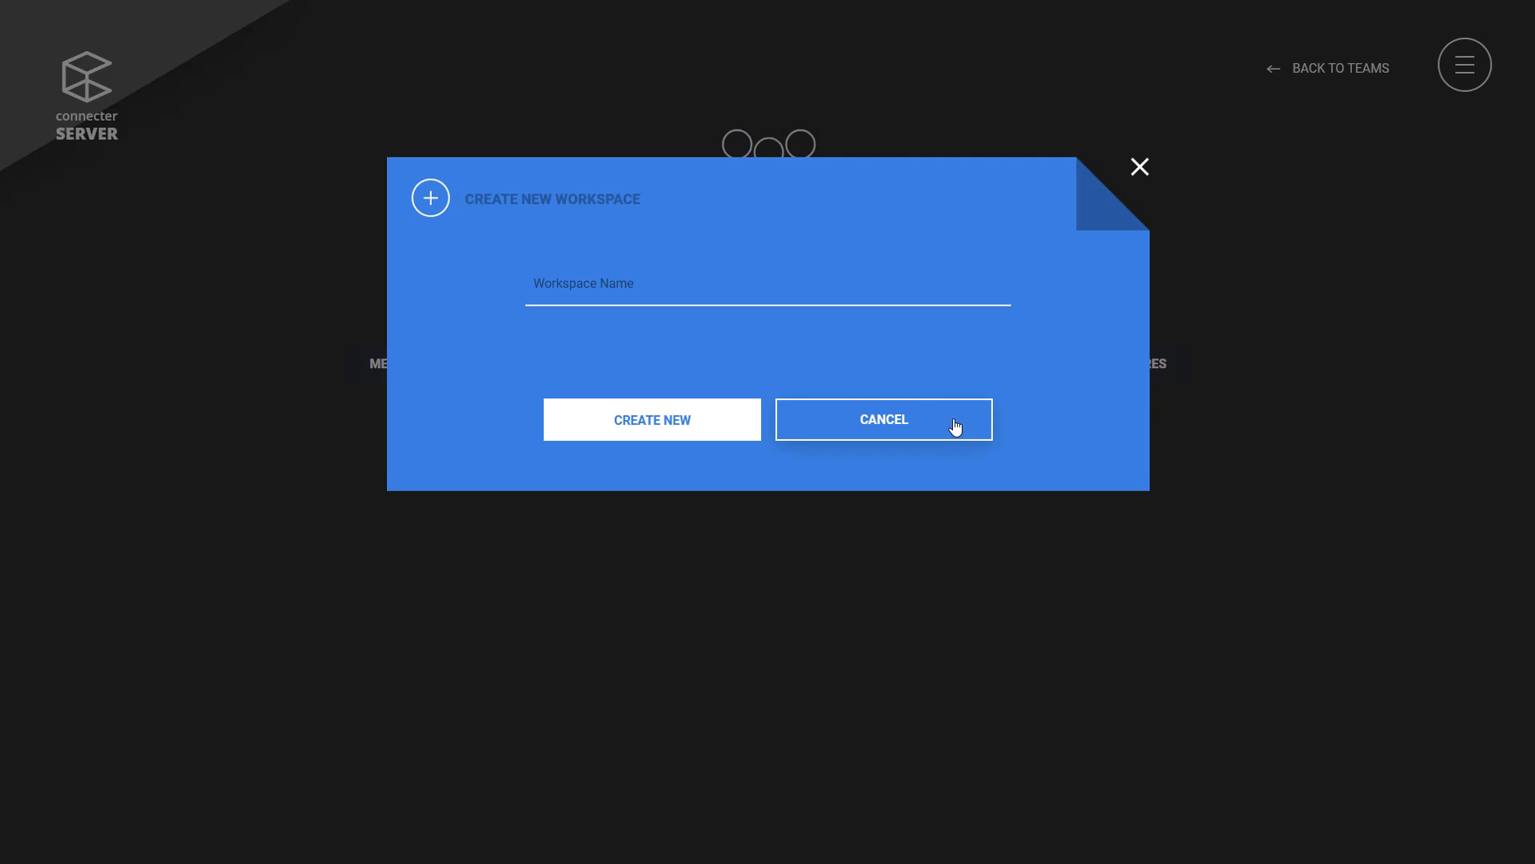
left_click(844, 282)
type("3D ARTI")
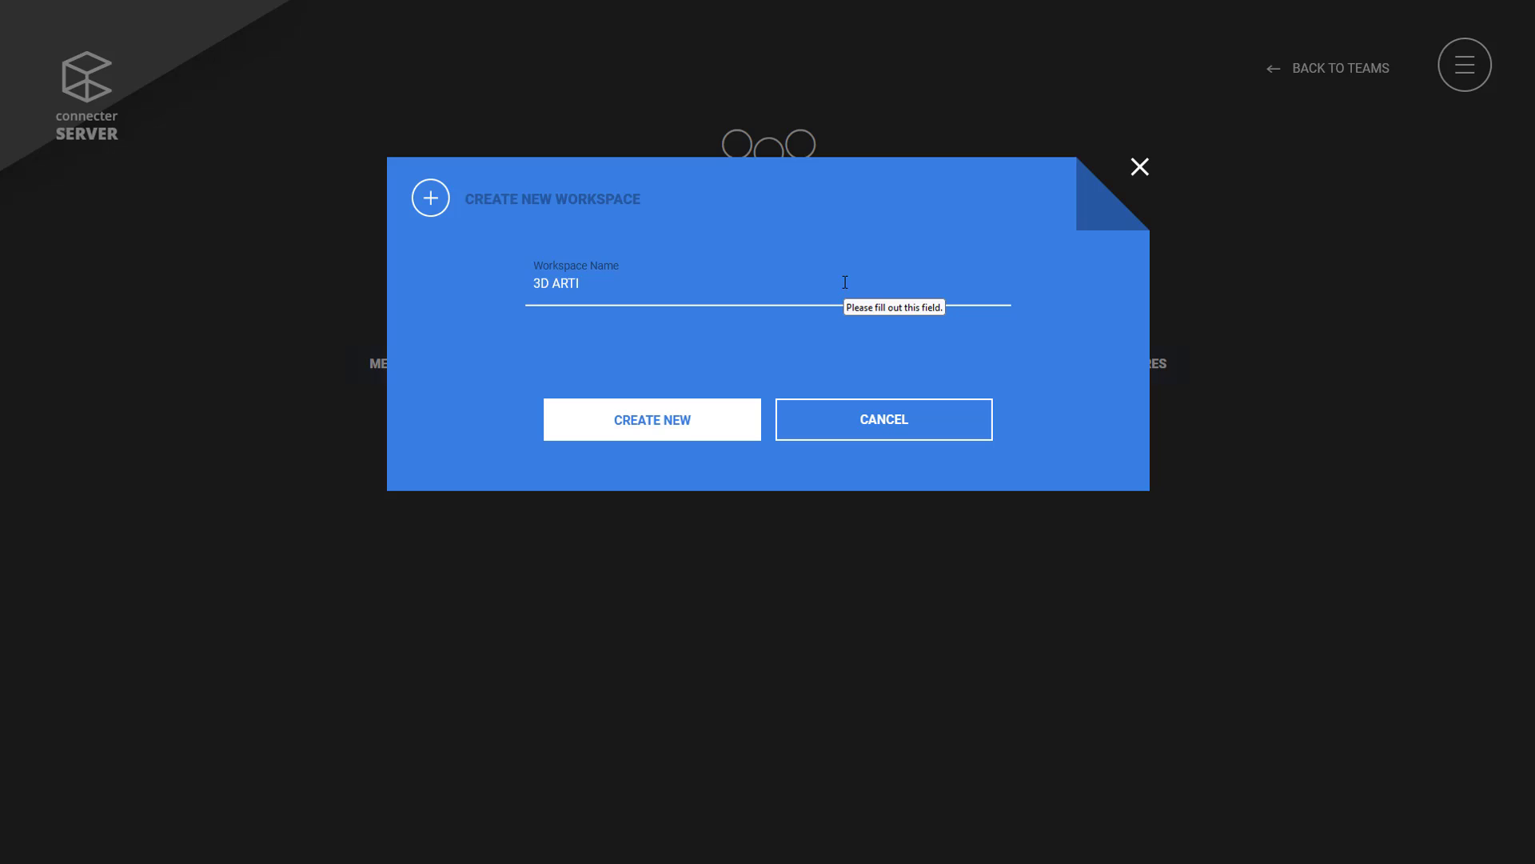
left_click(714, 427)
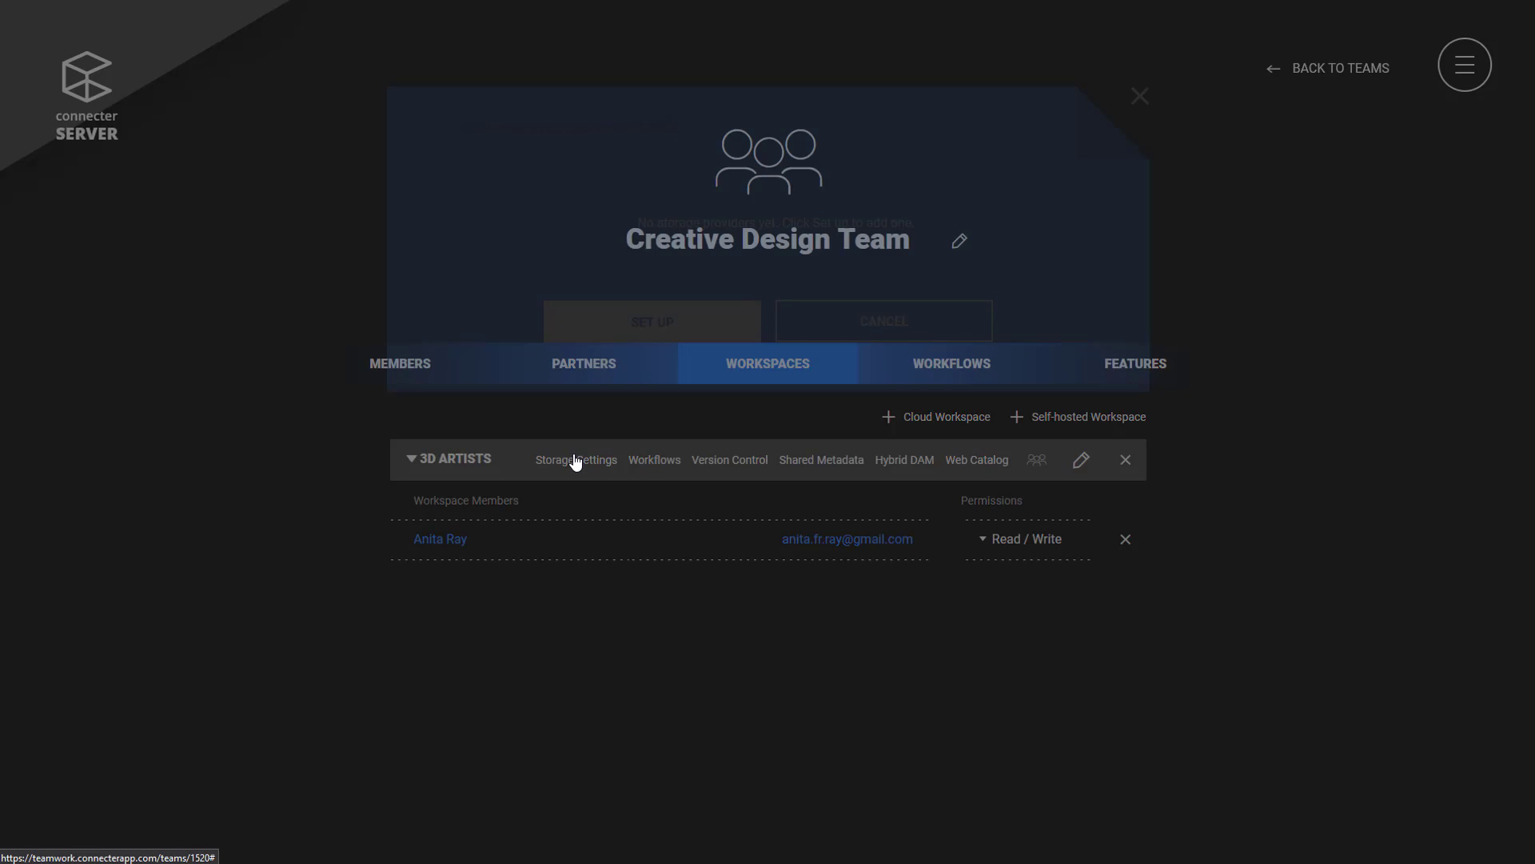
Name the workspace's storage provider '3D ARTISTS' and choose Google Drive.
left_click(574, 459)
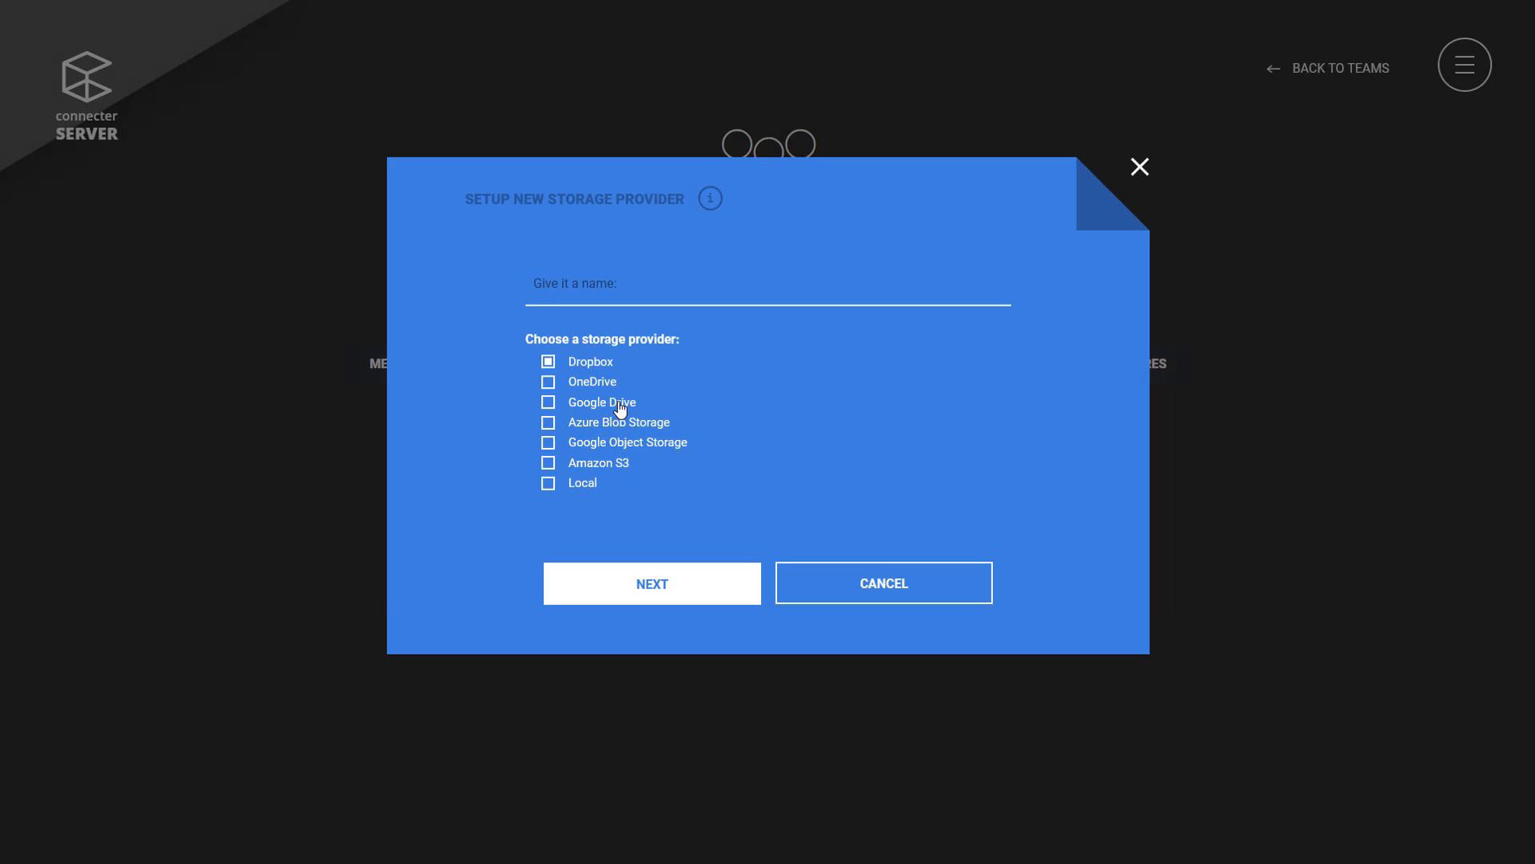
left_click(624, 279)
type("3D ARTISTS")
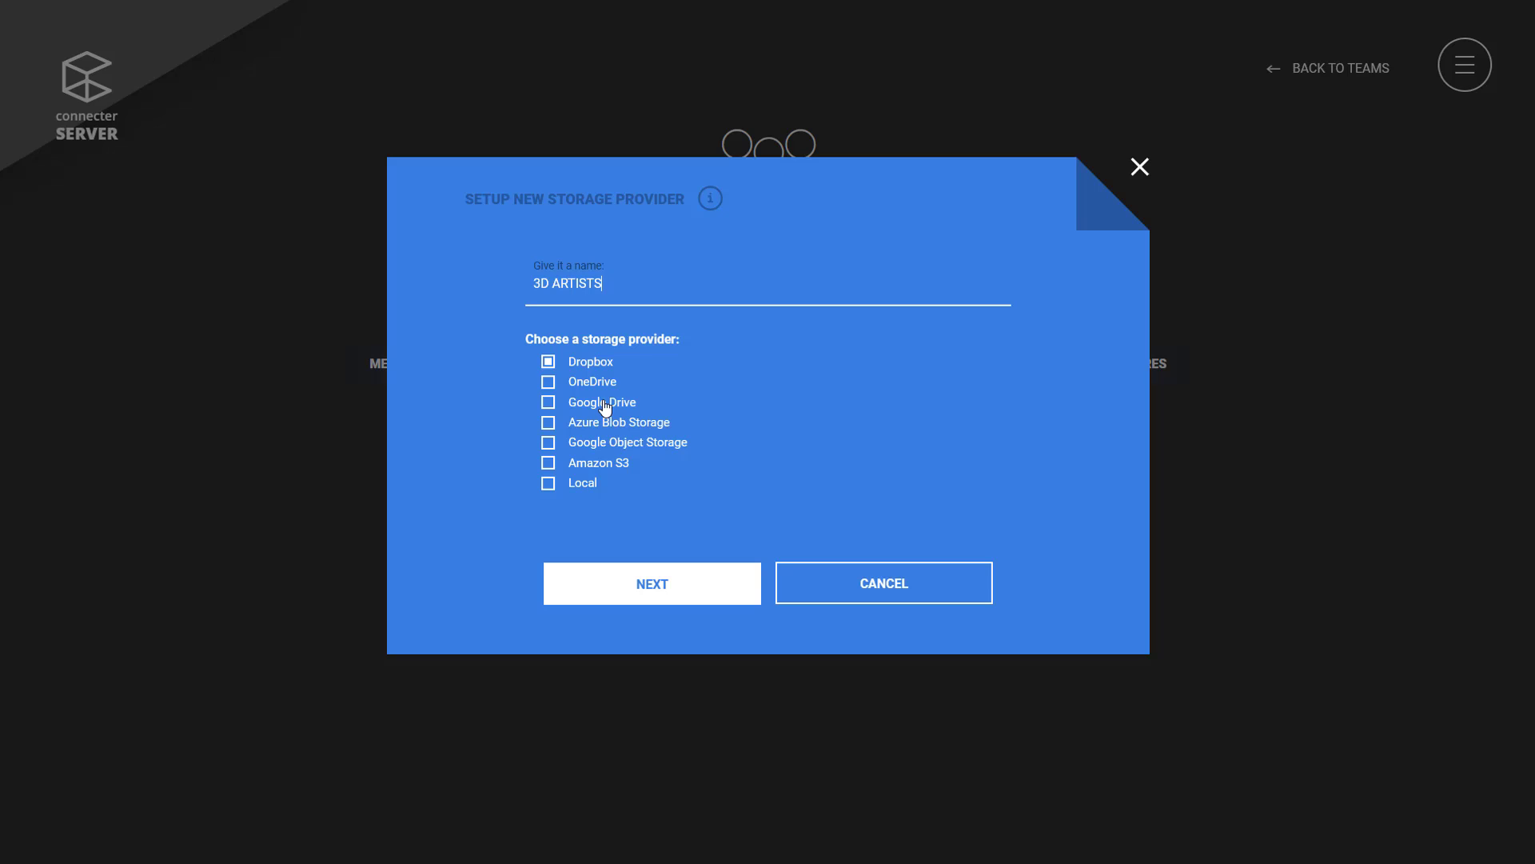
left_click(602, 402)
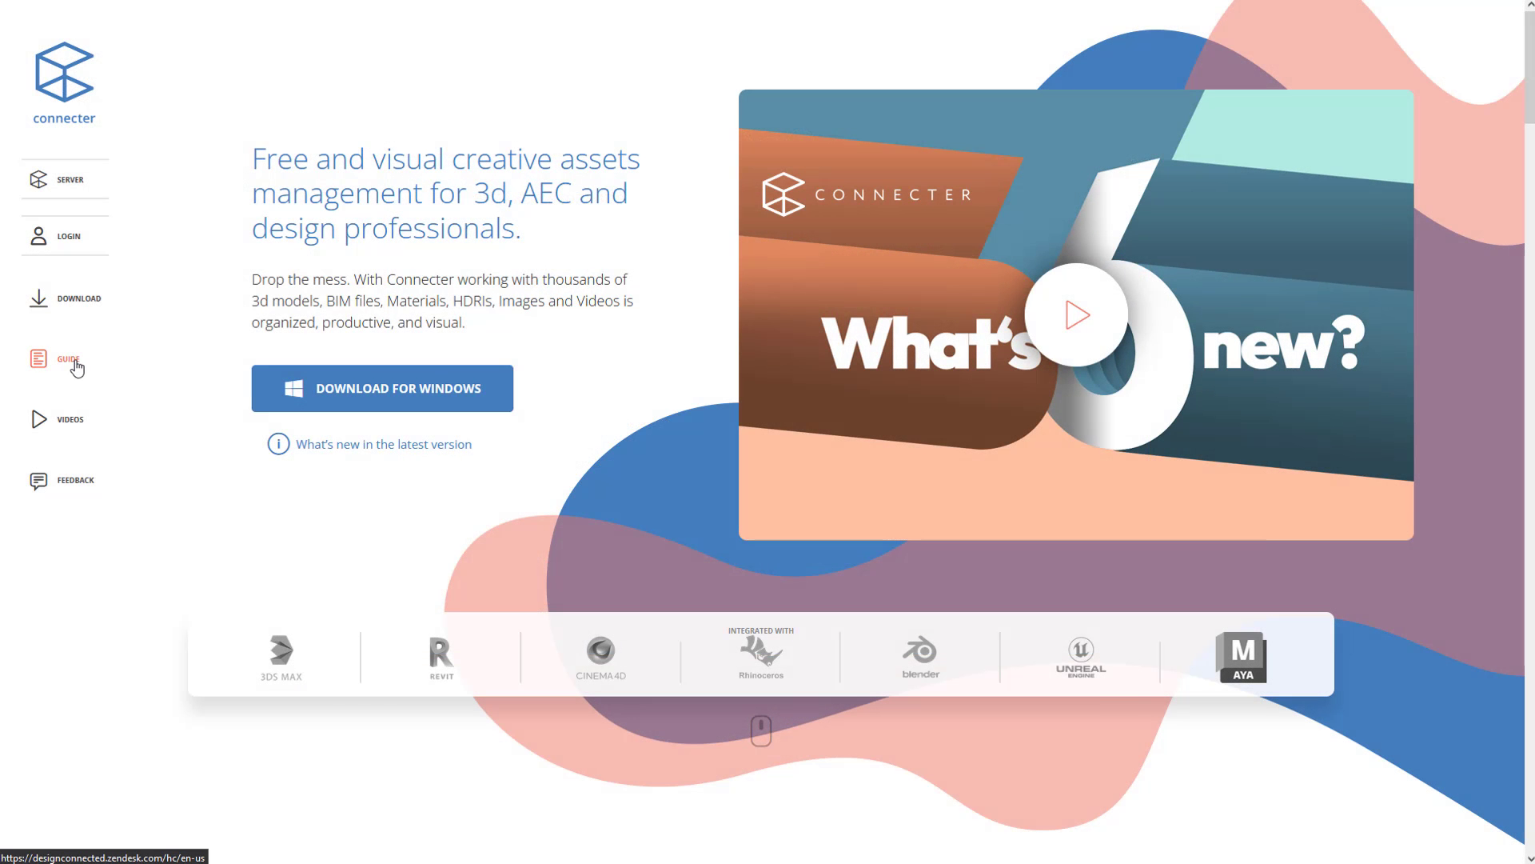
Read the Google Drive article under Administration > Feature Storage Setup in the help guide.
left_click(75, 359)
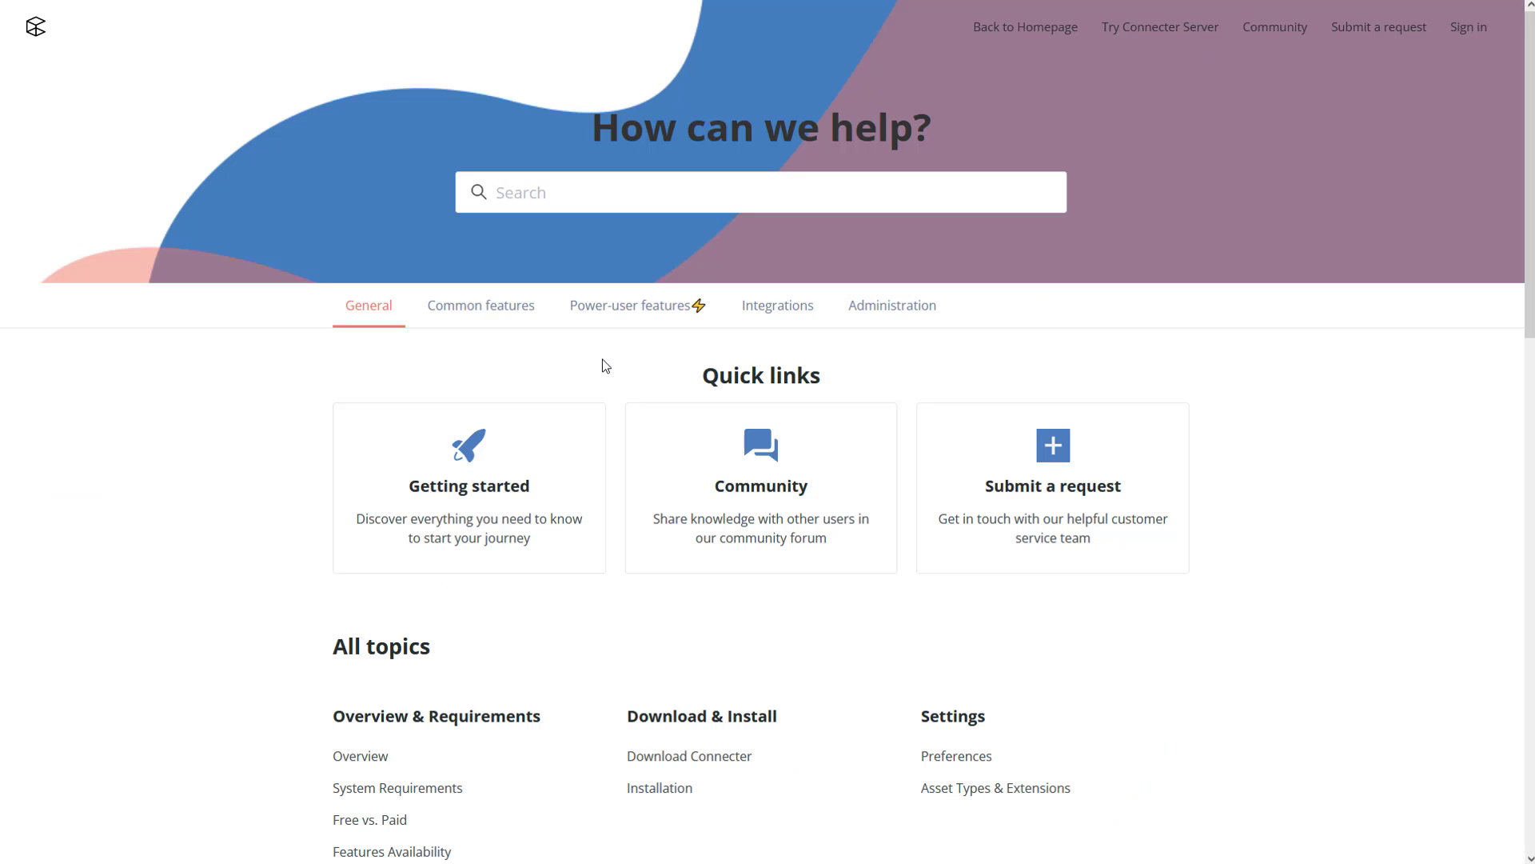
left_click(893, 319)
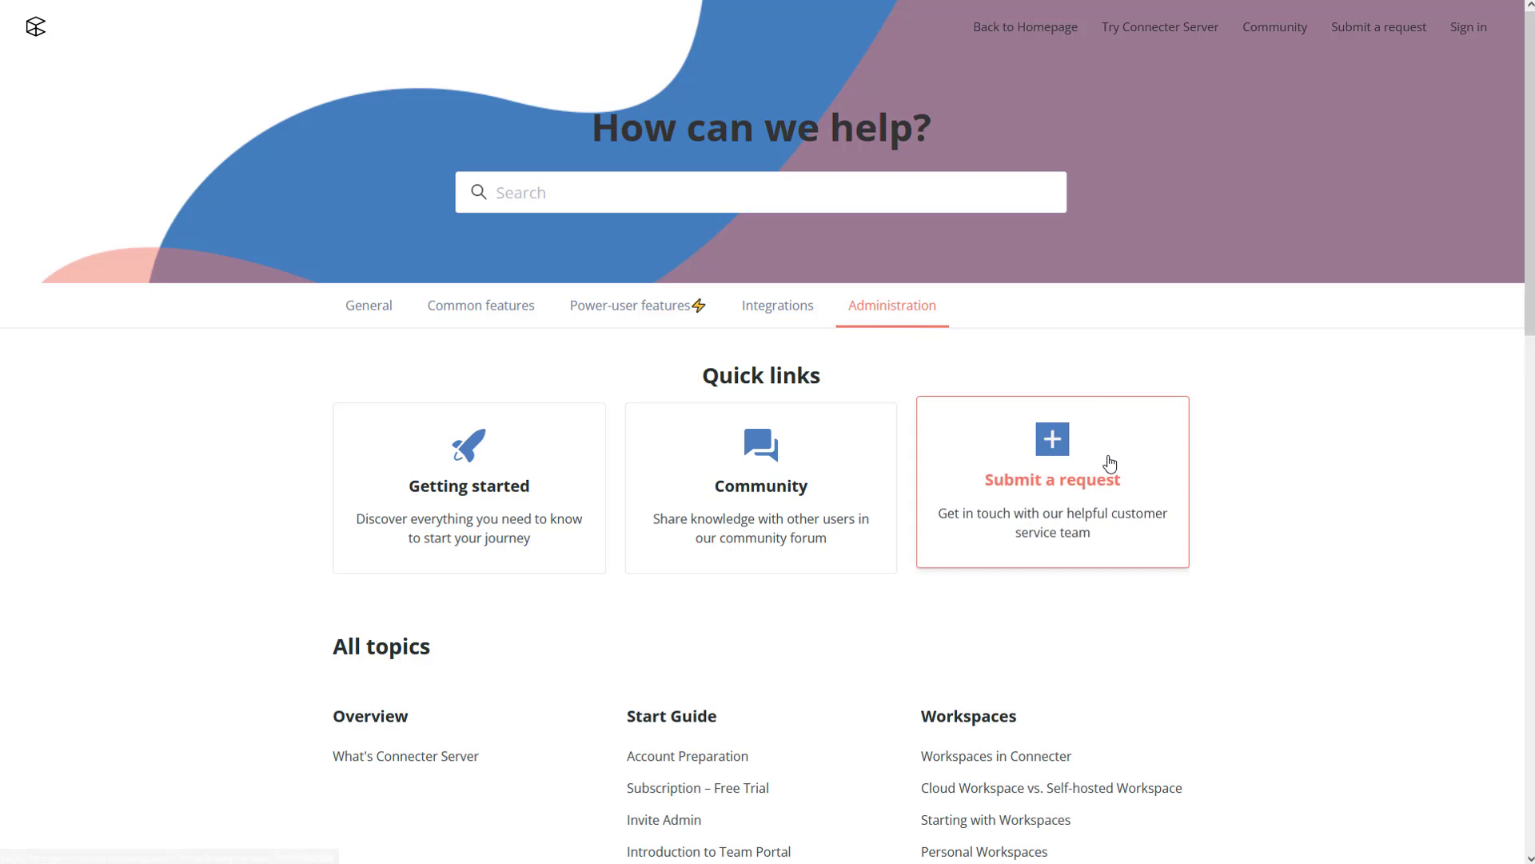
scroll(1108, 462, "down", 8)
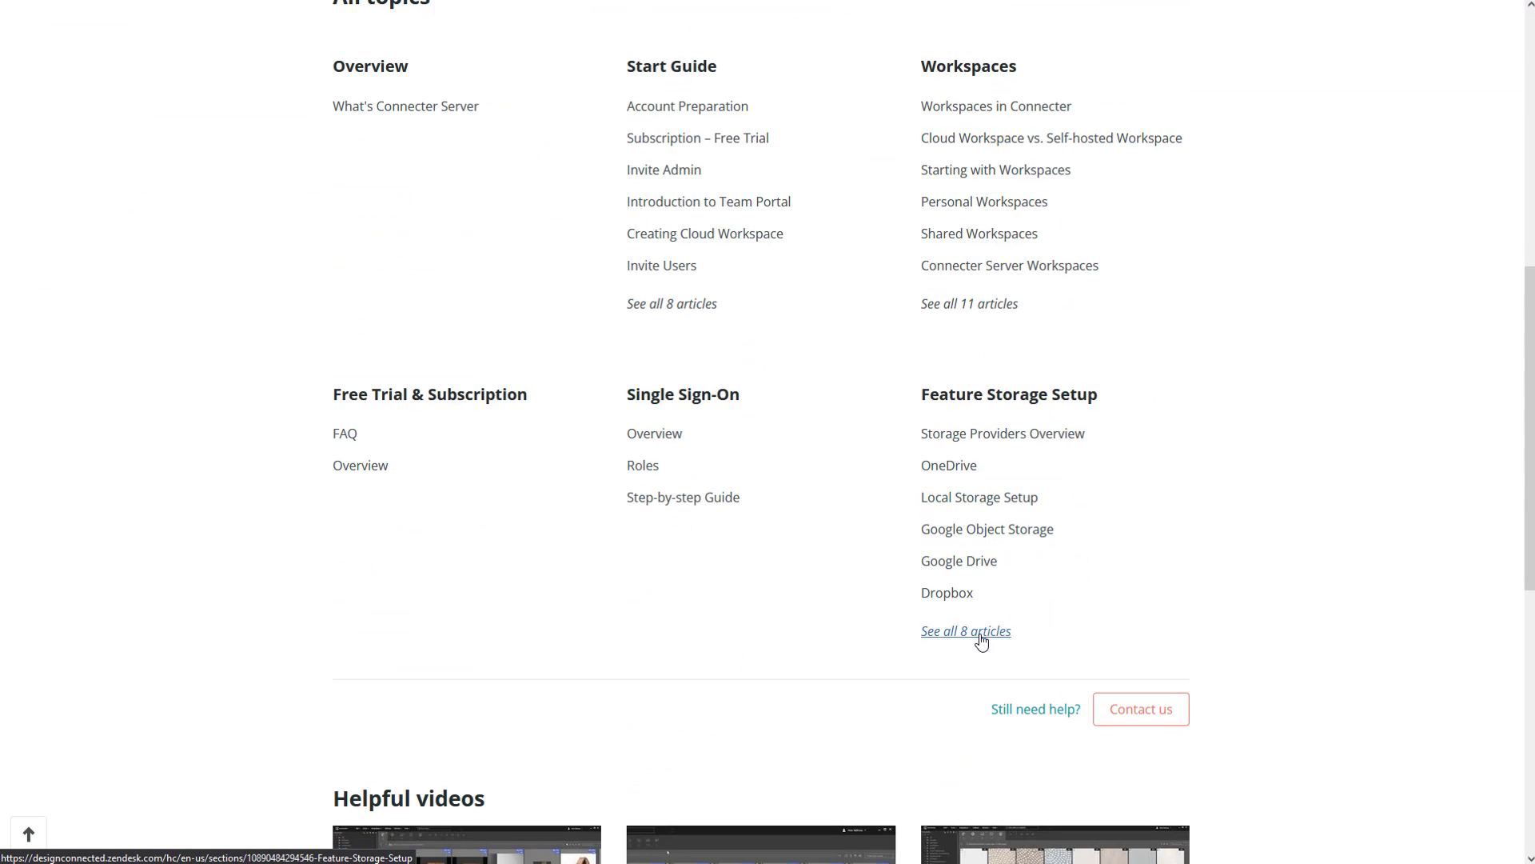
left_click(981, 641)
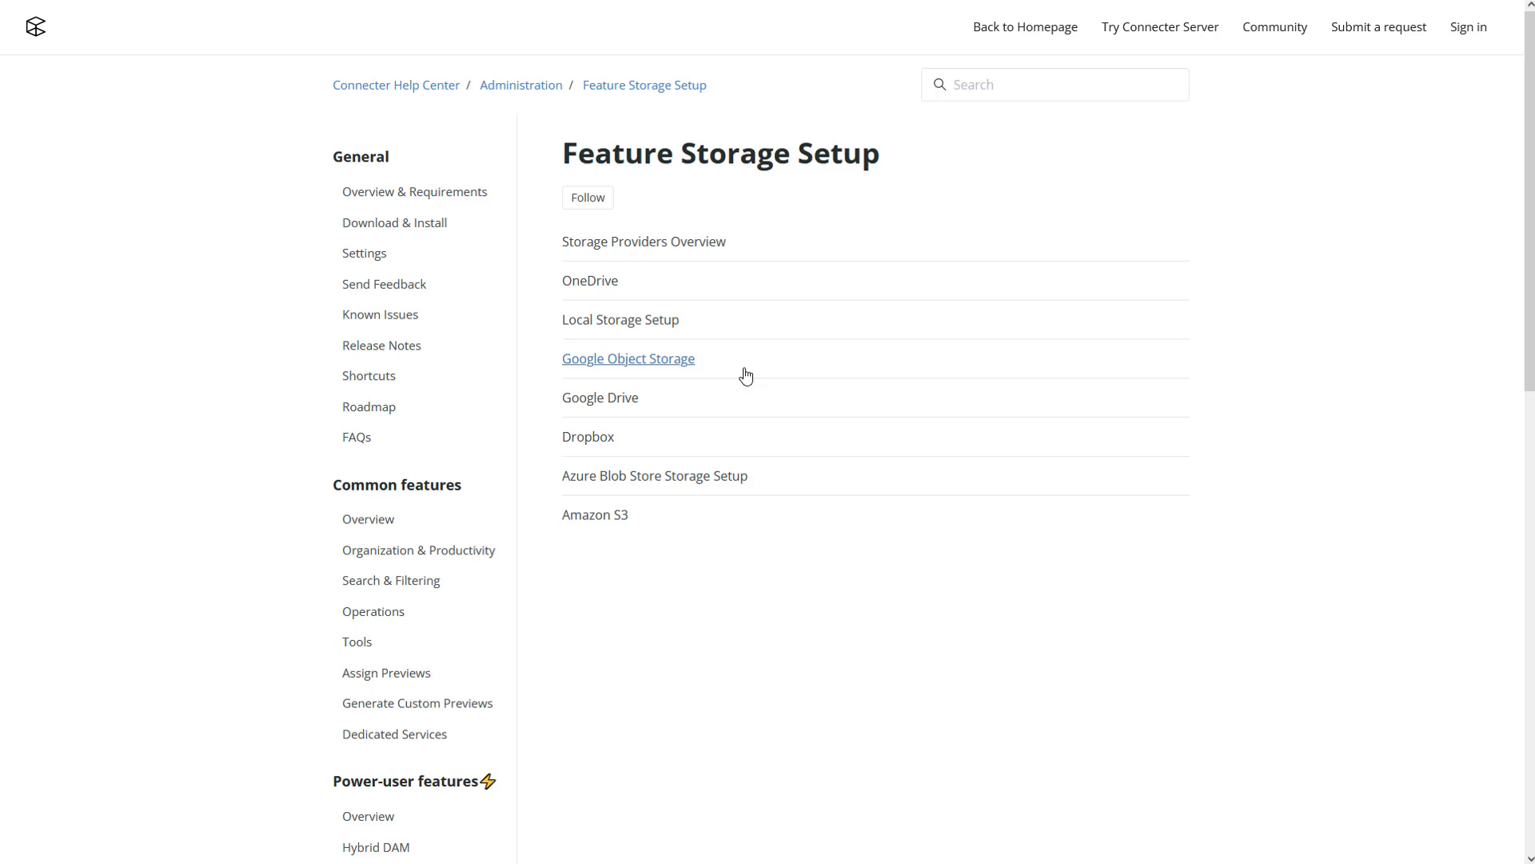
left_click(645, 402)
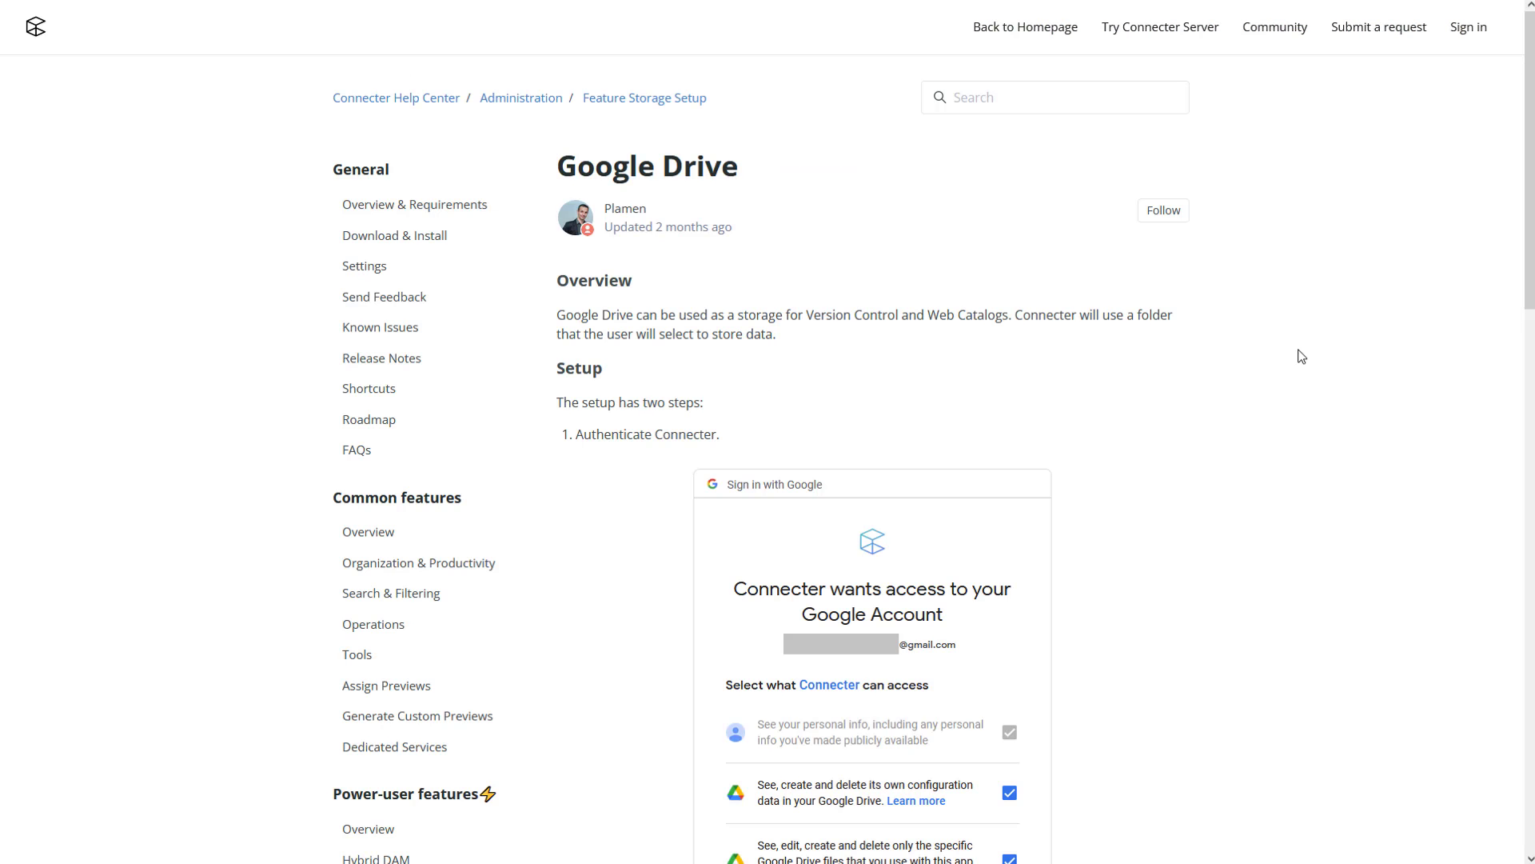
left_click_drag(1528, 255, 1498, 573)
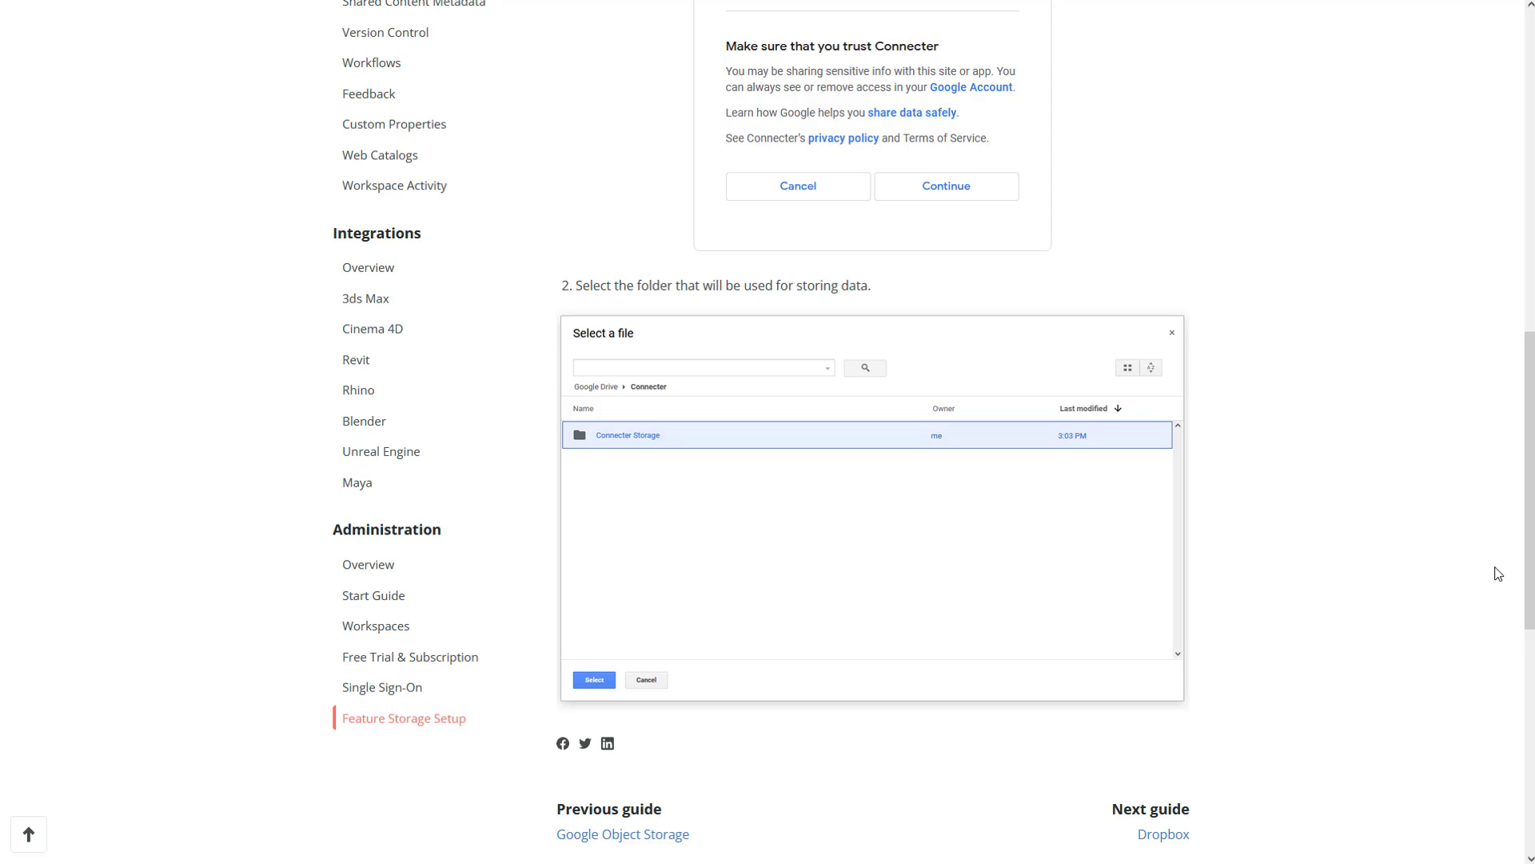
left_click_drag(1498, 574, 1497, 573)
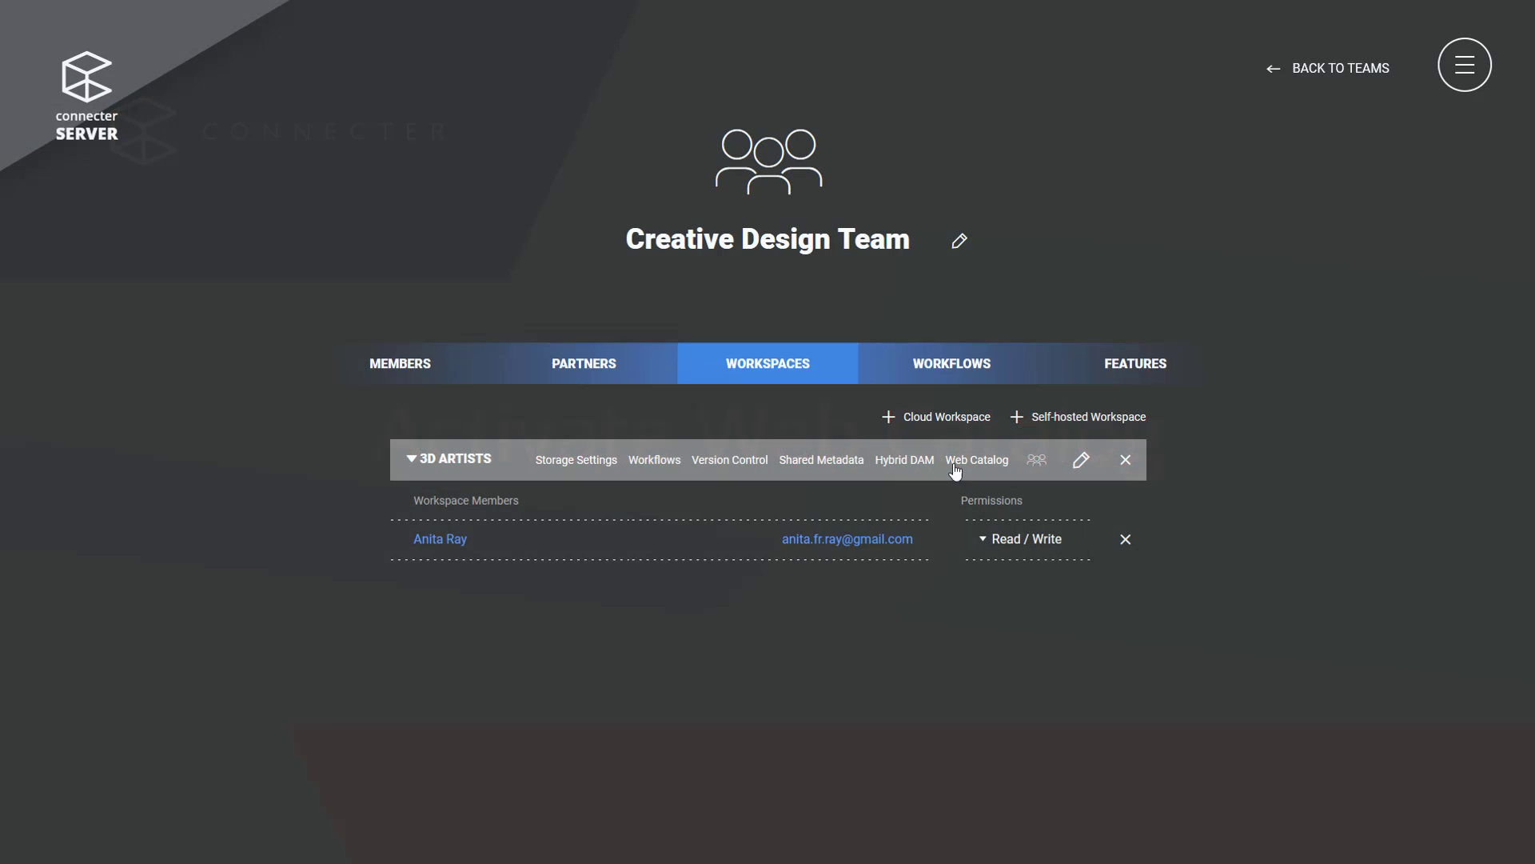
Activate '3D ARTISTS WEB CATALOG' for the 3D ARTISTS workspace on Google Drive storage.
left_click(963, 462)
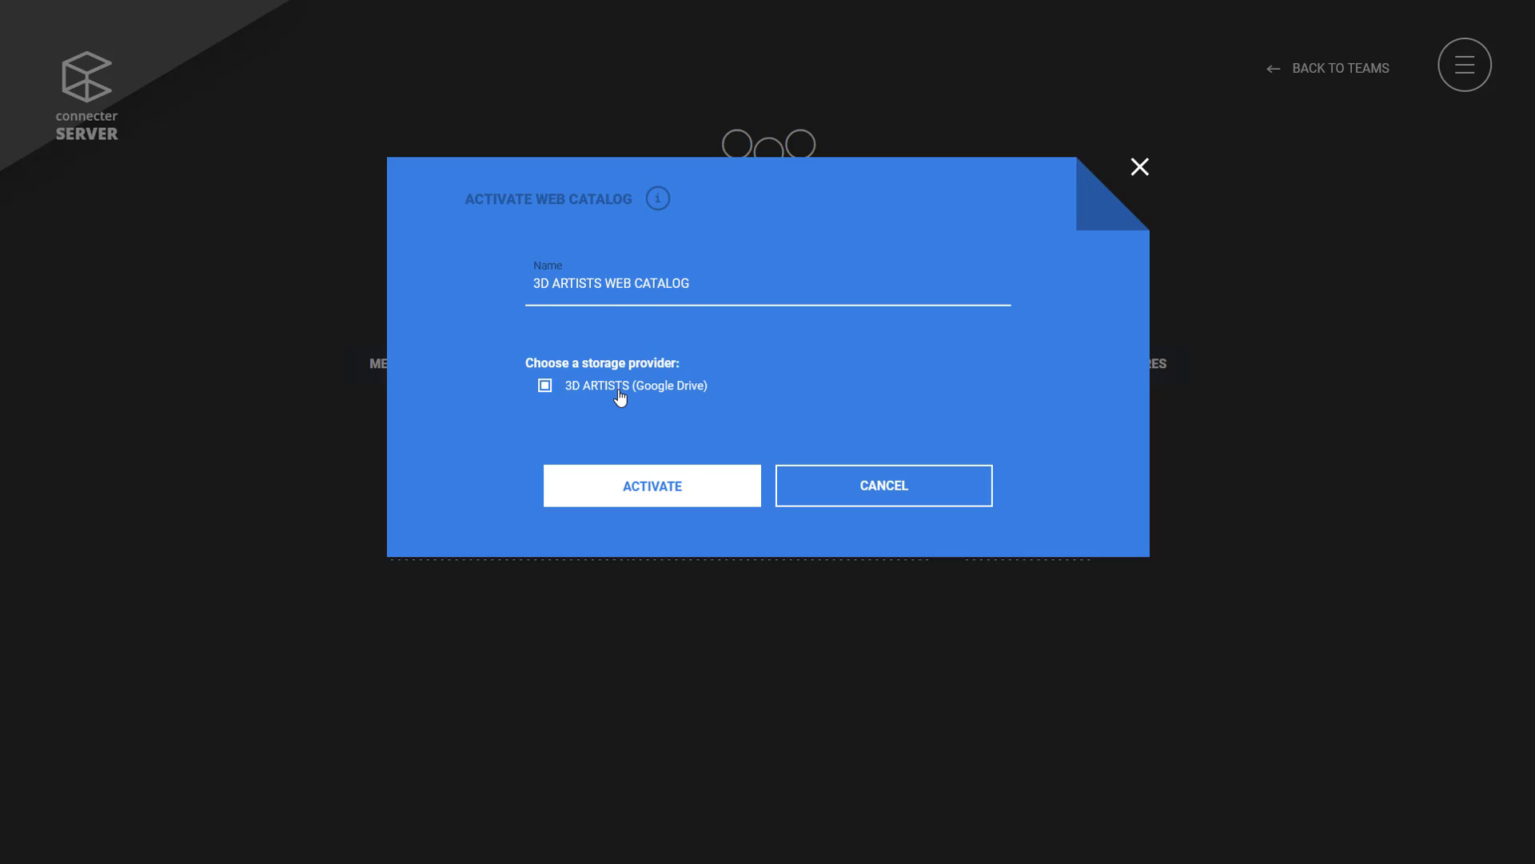
left_click(684, 489)
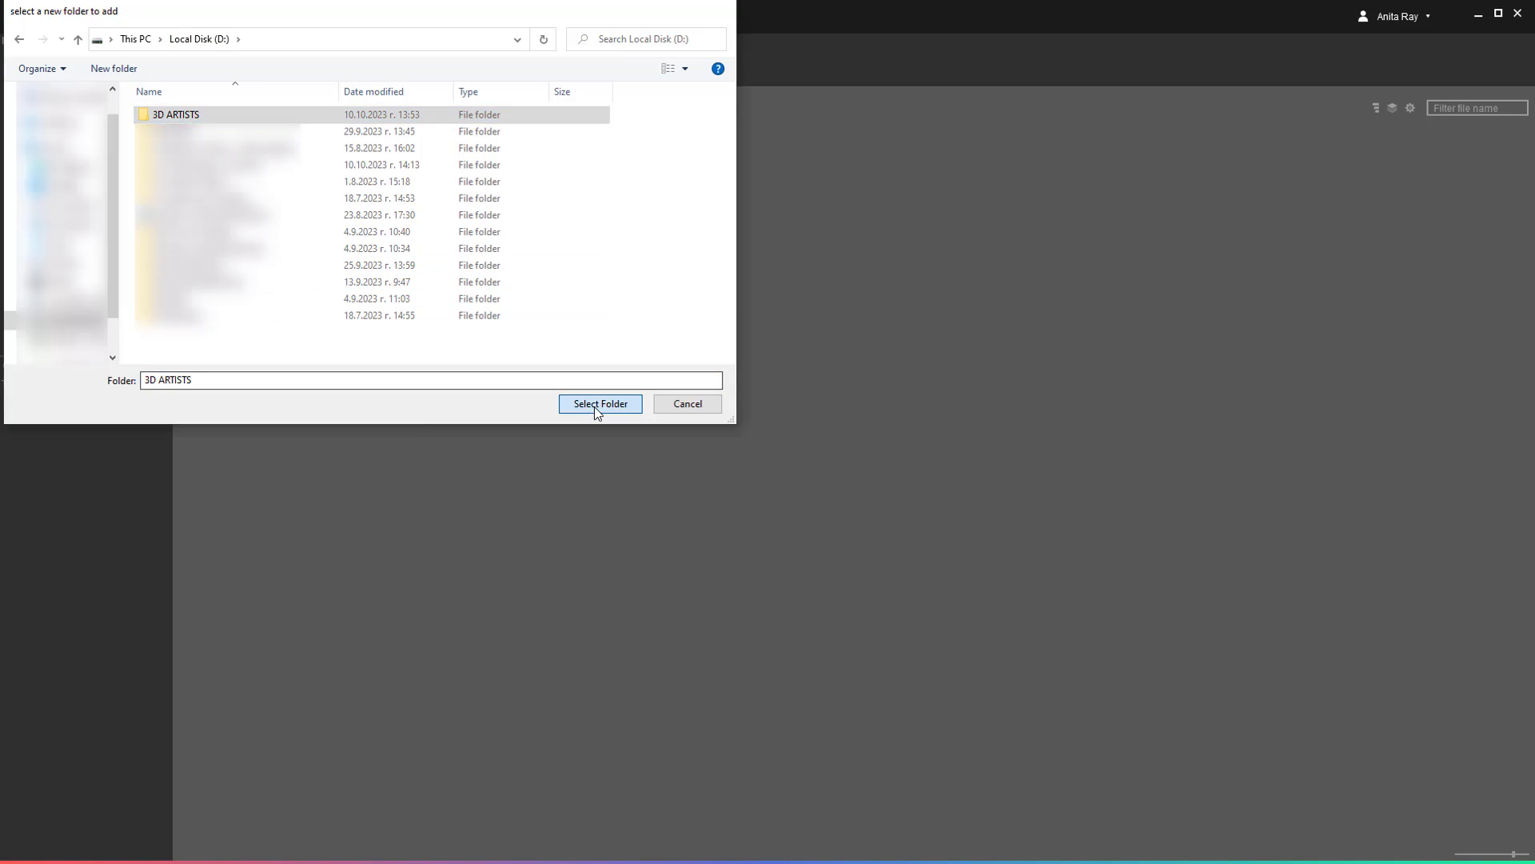
Add the 3D ARTISTS folder and create top-level tags Electronics, For review and Home accessories.
left_click(593, 407)
left_click(7, 56)
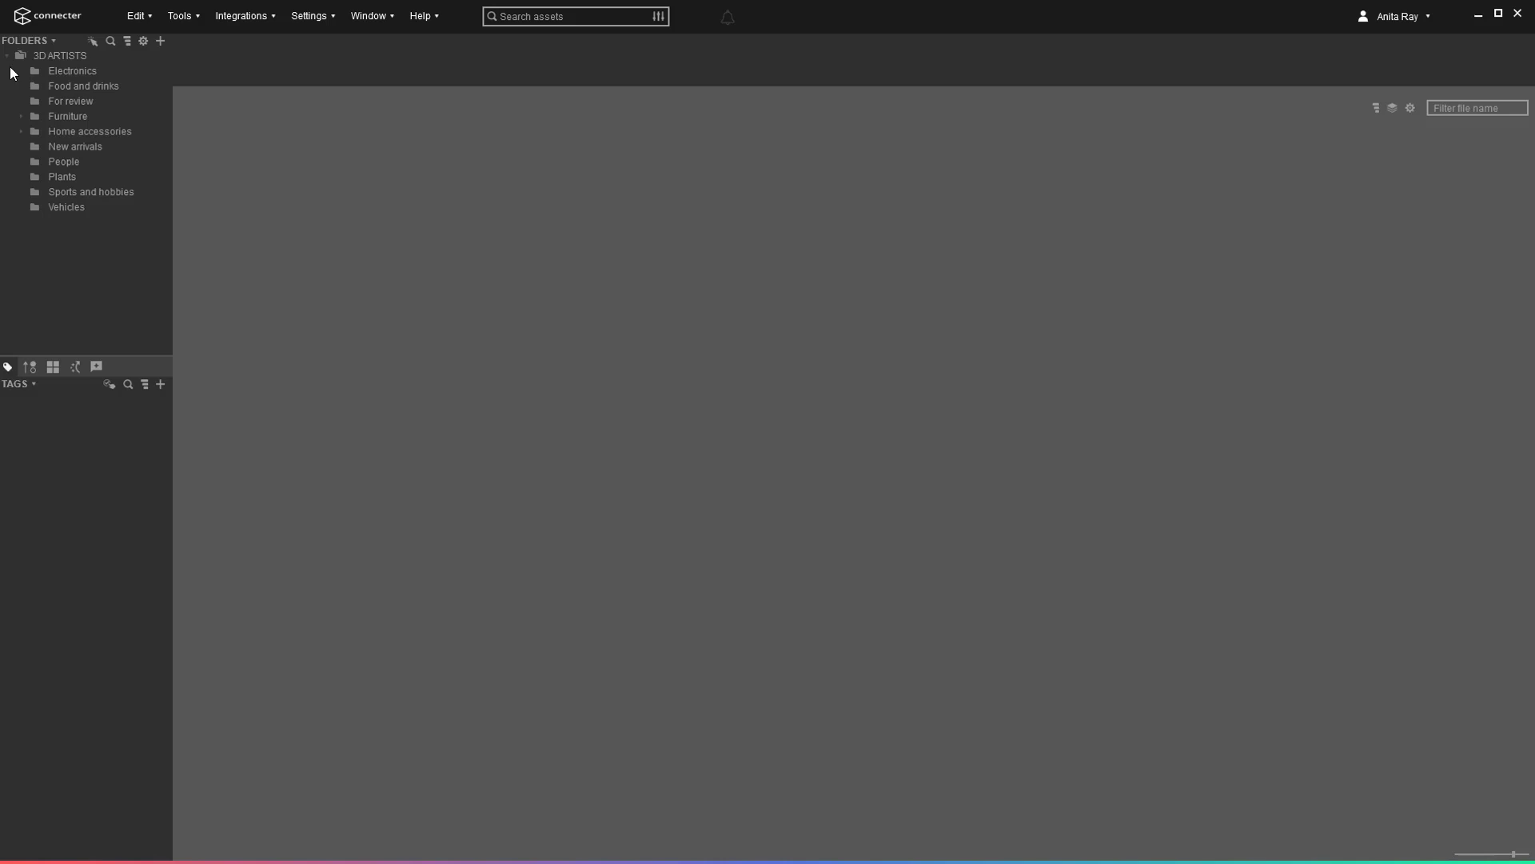
left_click(161, 379)
type("Electronics")
key("Return")
left_click(161, 379)
type("For re")
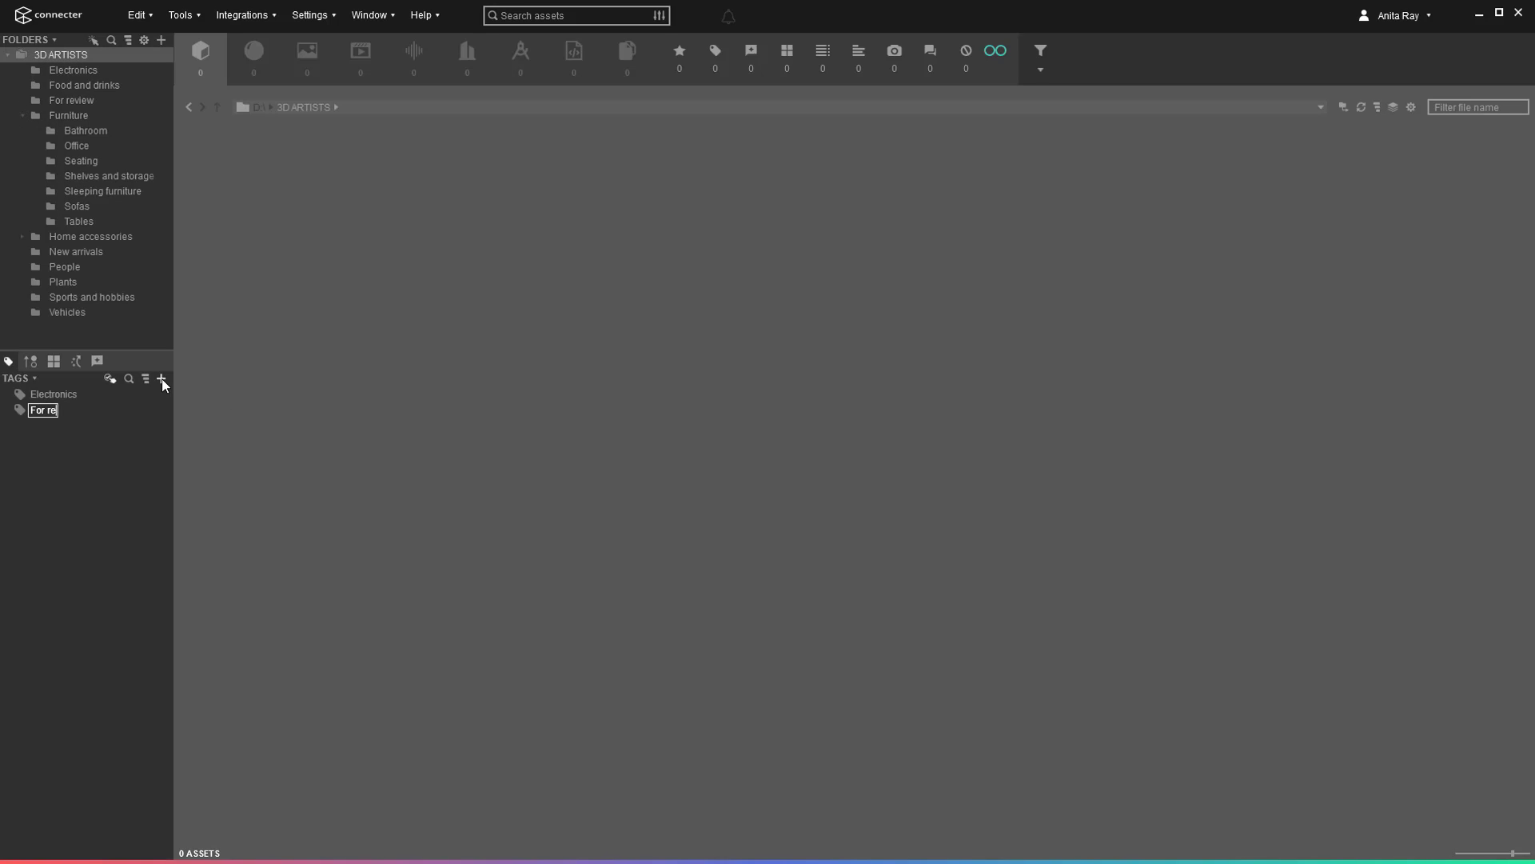
type("view")
key("Return")
left_click(162, 379)
type("Home accessories")
key("Return")
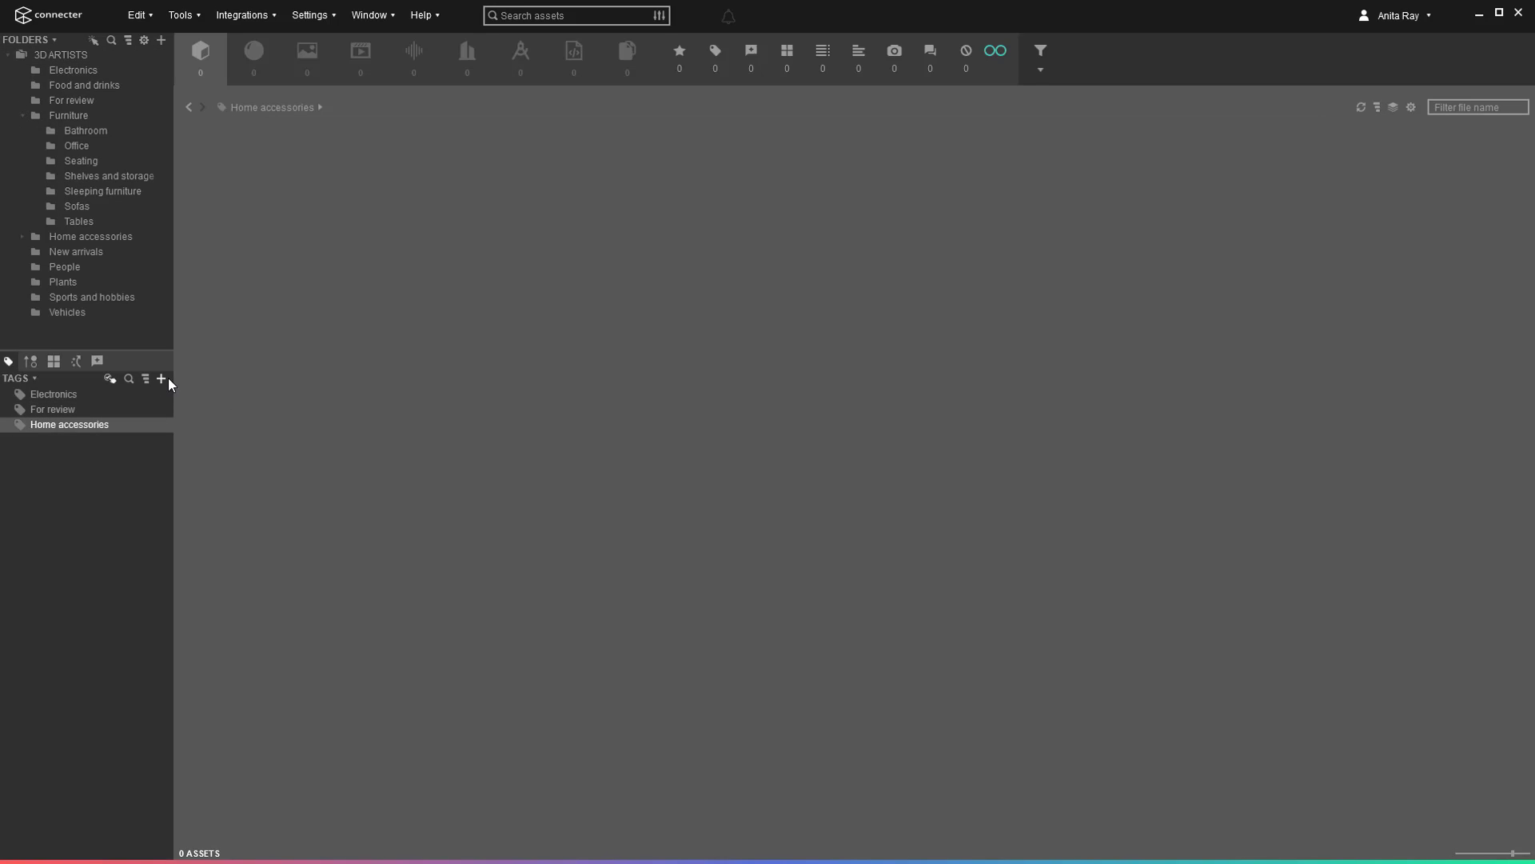
Create child tags Tables, Vases and Books under Home accessories.
left_click(162, 379)
type("Tables")
key("Return")
left_click(162, 379)
type("Vases")
key("Return")
left_click(161, 379)
type("Books")
key("Return")
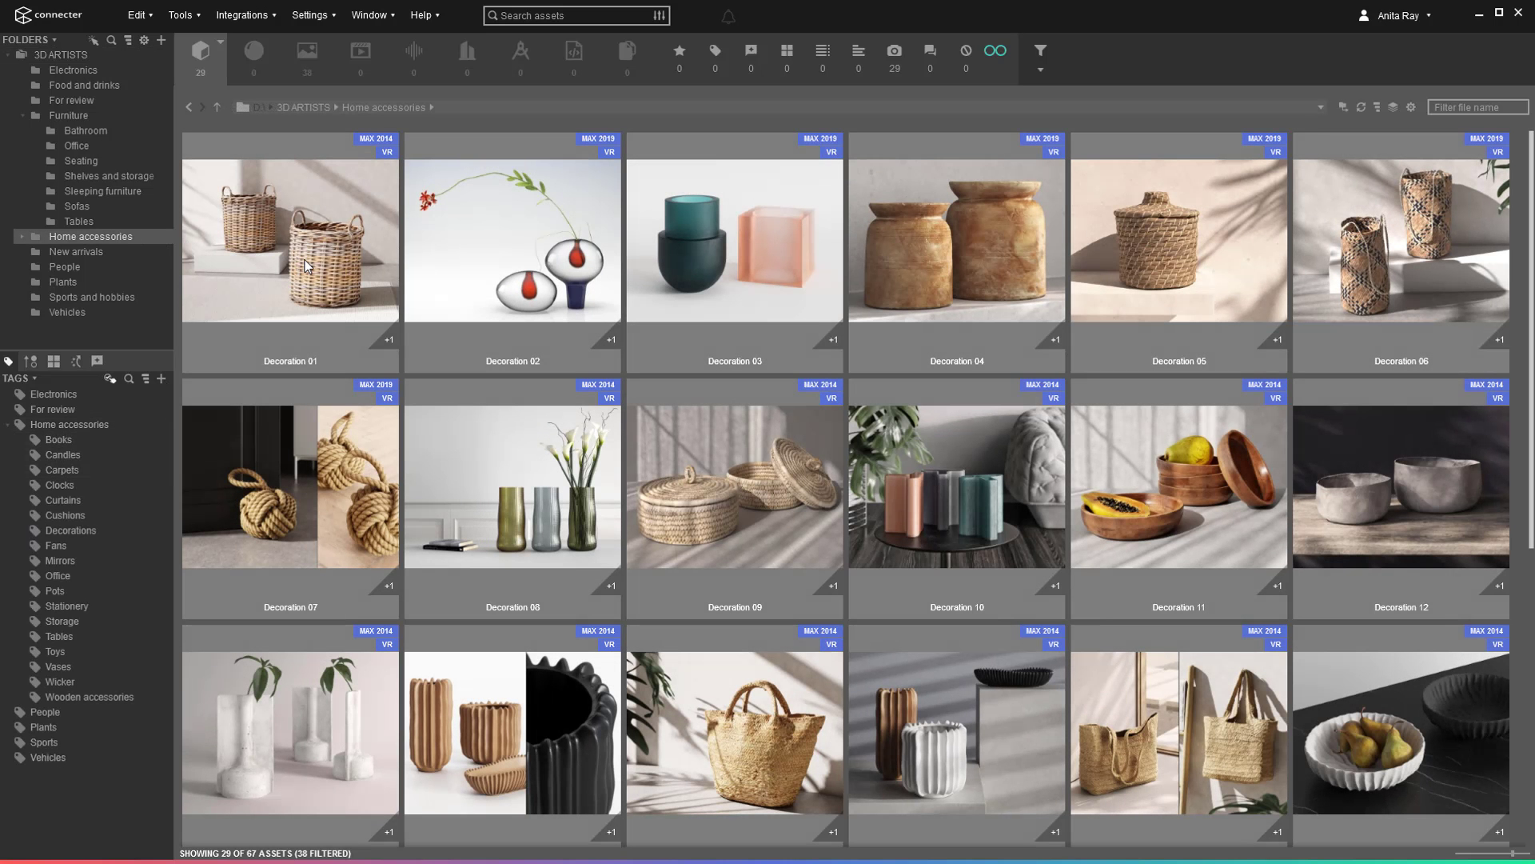
Tag the seven woven basket assets as Wicker.
left_click(306, 267)
left_click(1236, 276, "ctrl")
left_click(1389, 281, "ctrl")
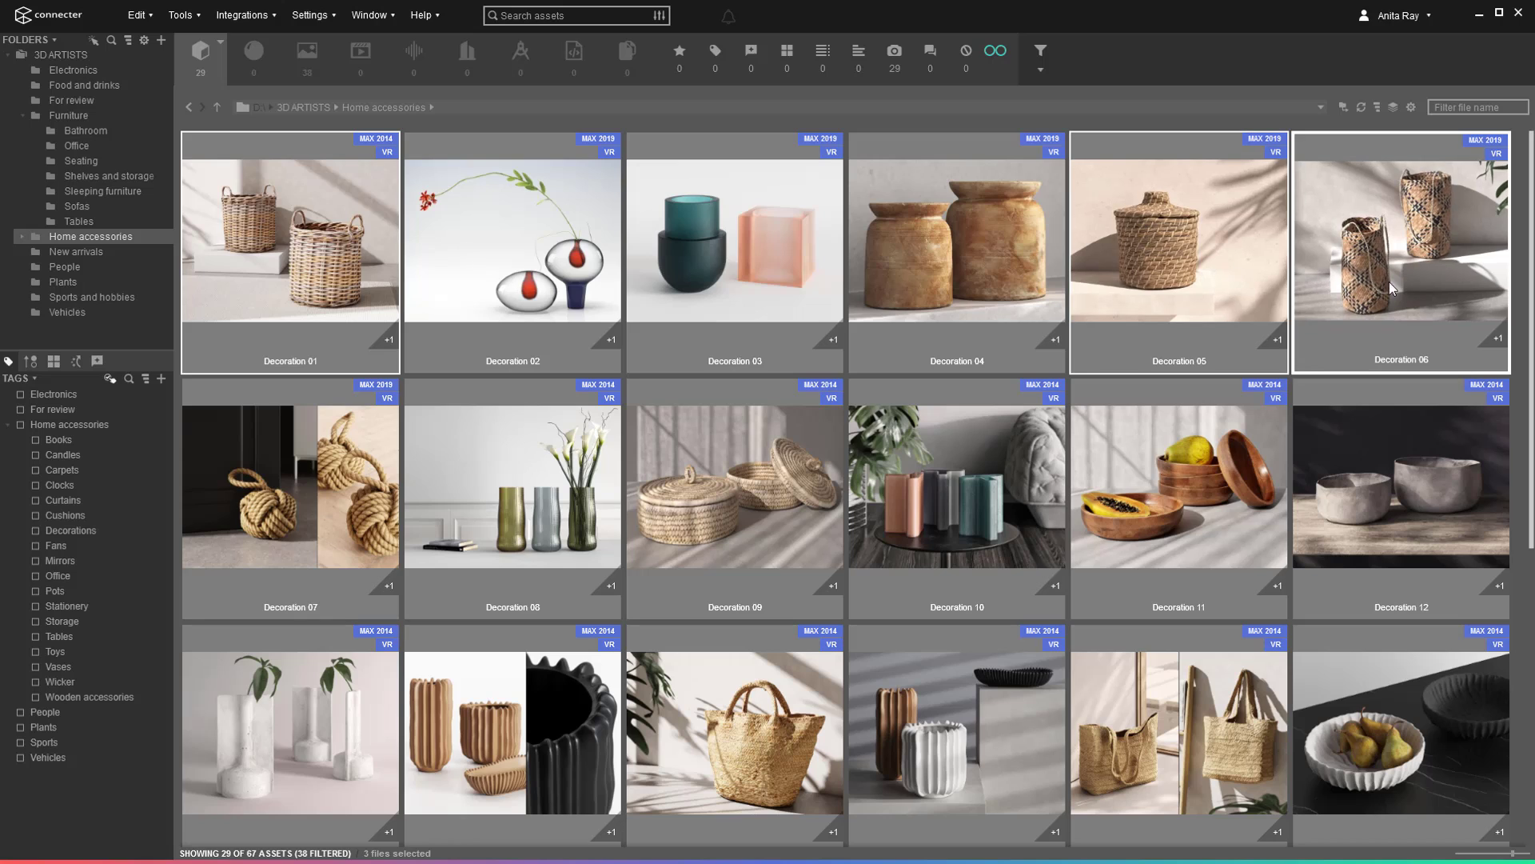
left_click(721, 462, "ctrl")
left_click(336, 512, "ctrl")
left_click(756, 690, "ctrl")
left_click(1182, 769, "ctrl")
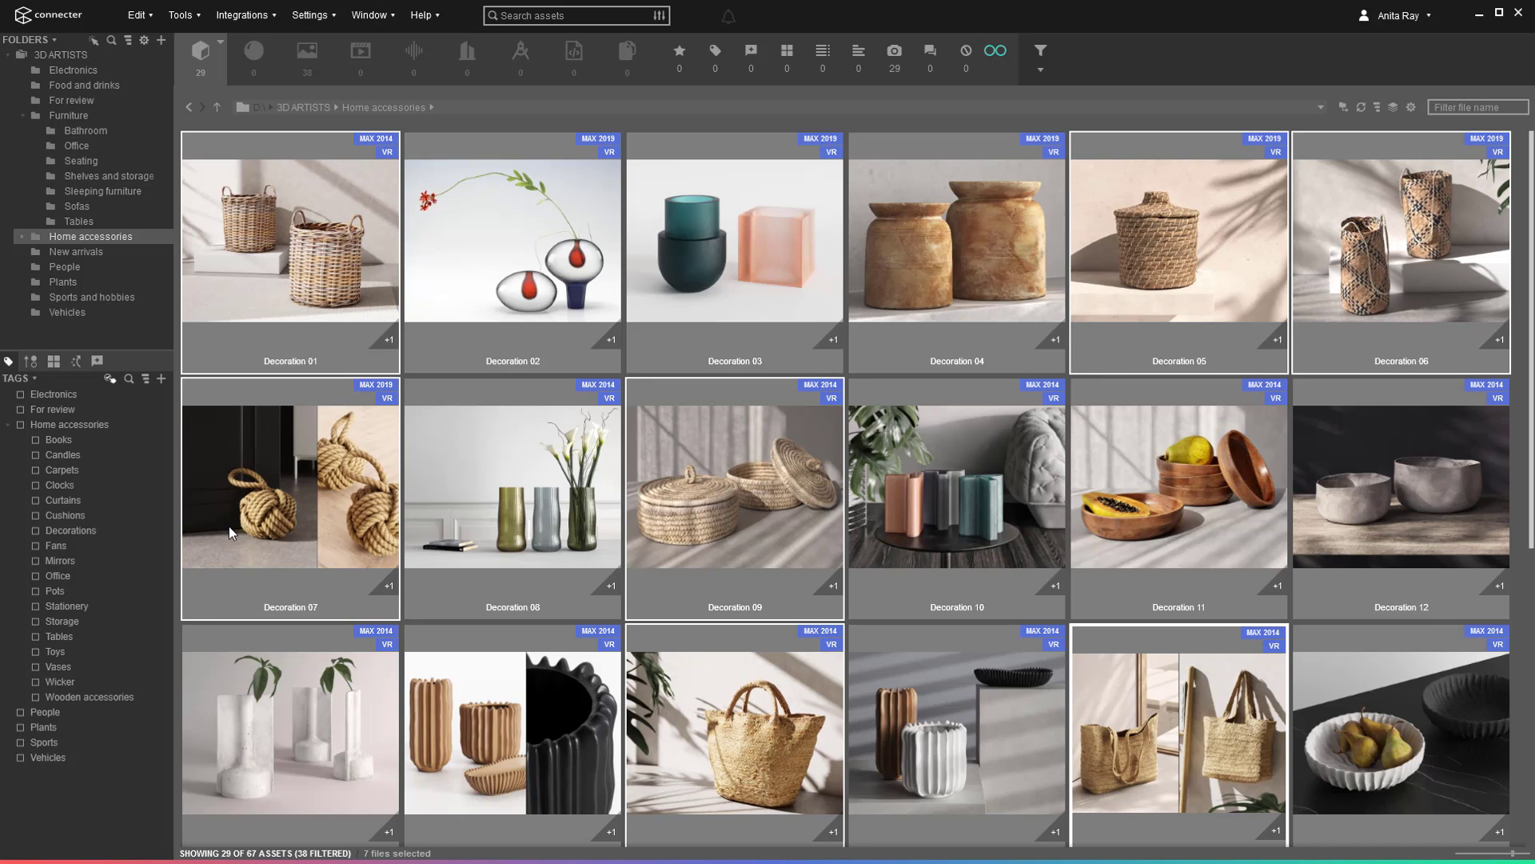
left_click_drag(229, 533, 56, 681)
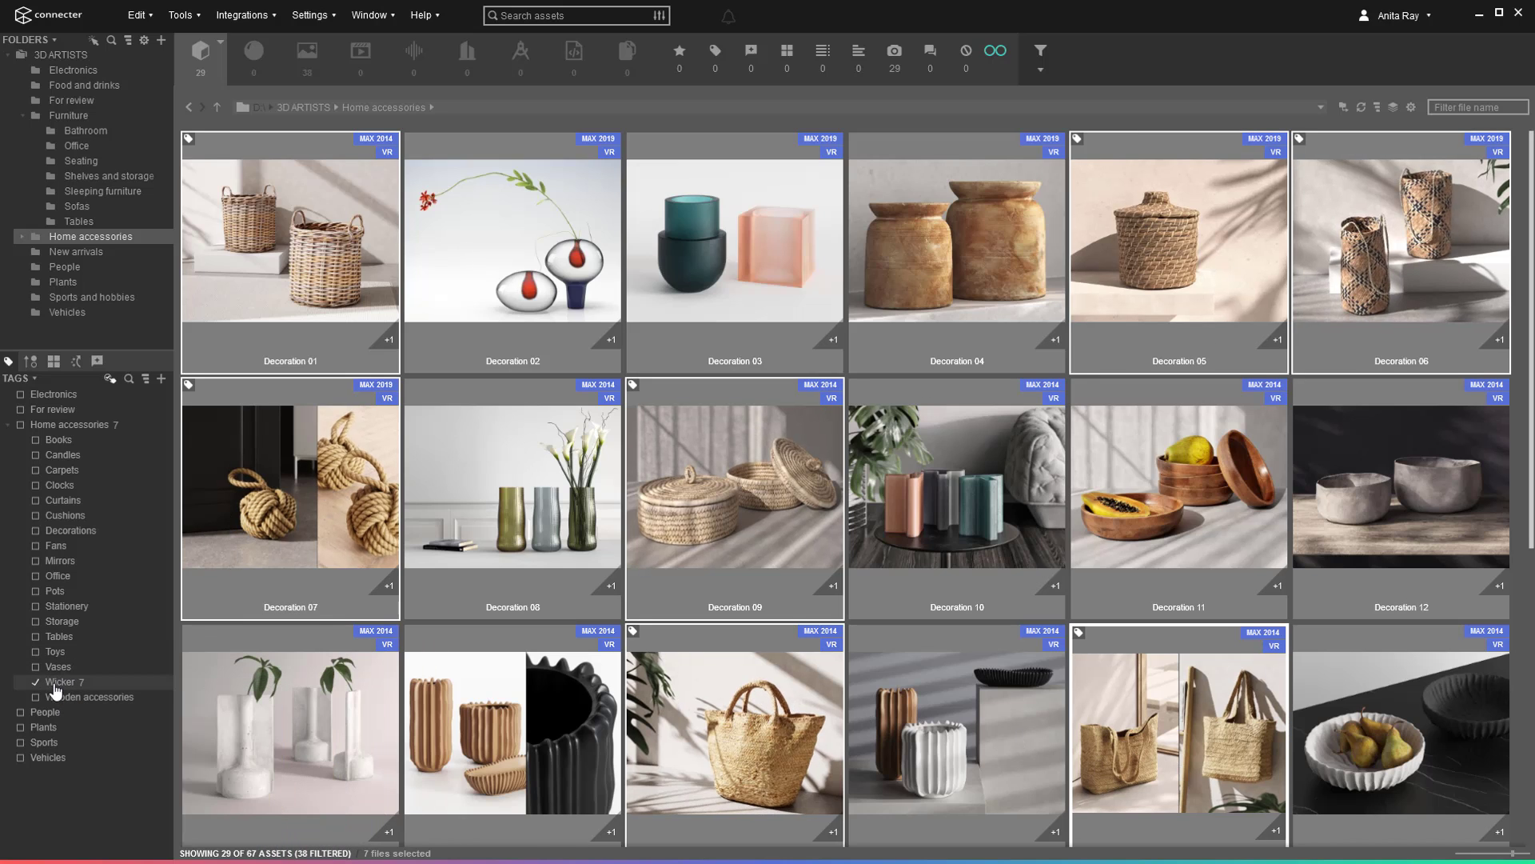
Tag the eight vase assets as Vases and filter the view to that tag.
left_click(517, 349)
left_click(729, 252, "ctrl")
left_click(1017, 248, "ctrl")
left_click(512, 479, "ctrl")
left_click(971, 463, "ctrl")
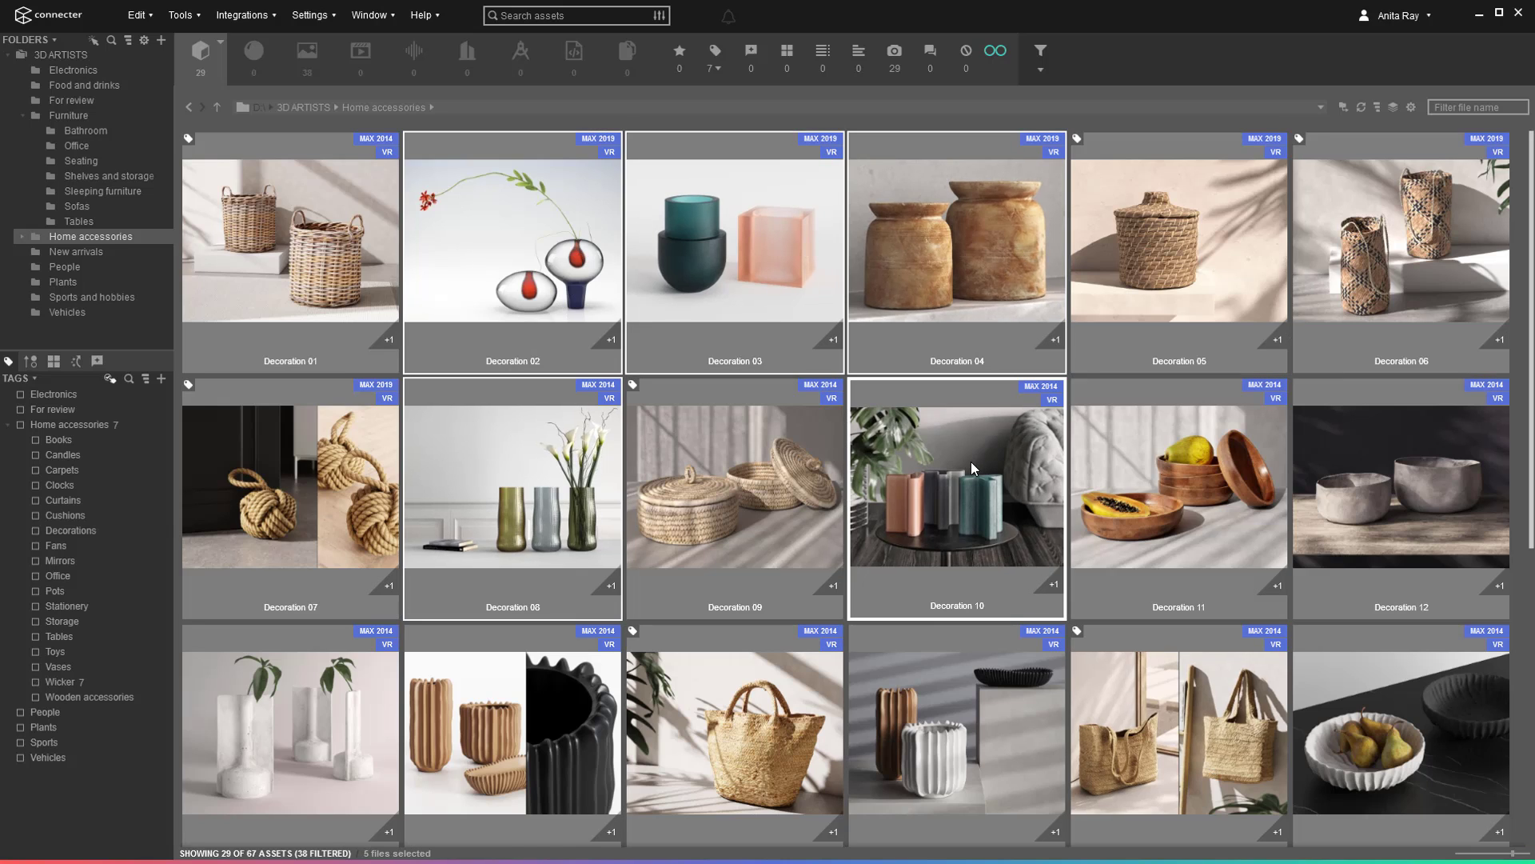
left_click(957, 719, "ctrl")
left_click(526, 739, "ctrl")
left_click(265, 723, "ctrl")
left_click_drag(242, 693, 69, 668)
left_click(69, 669)
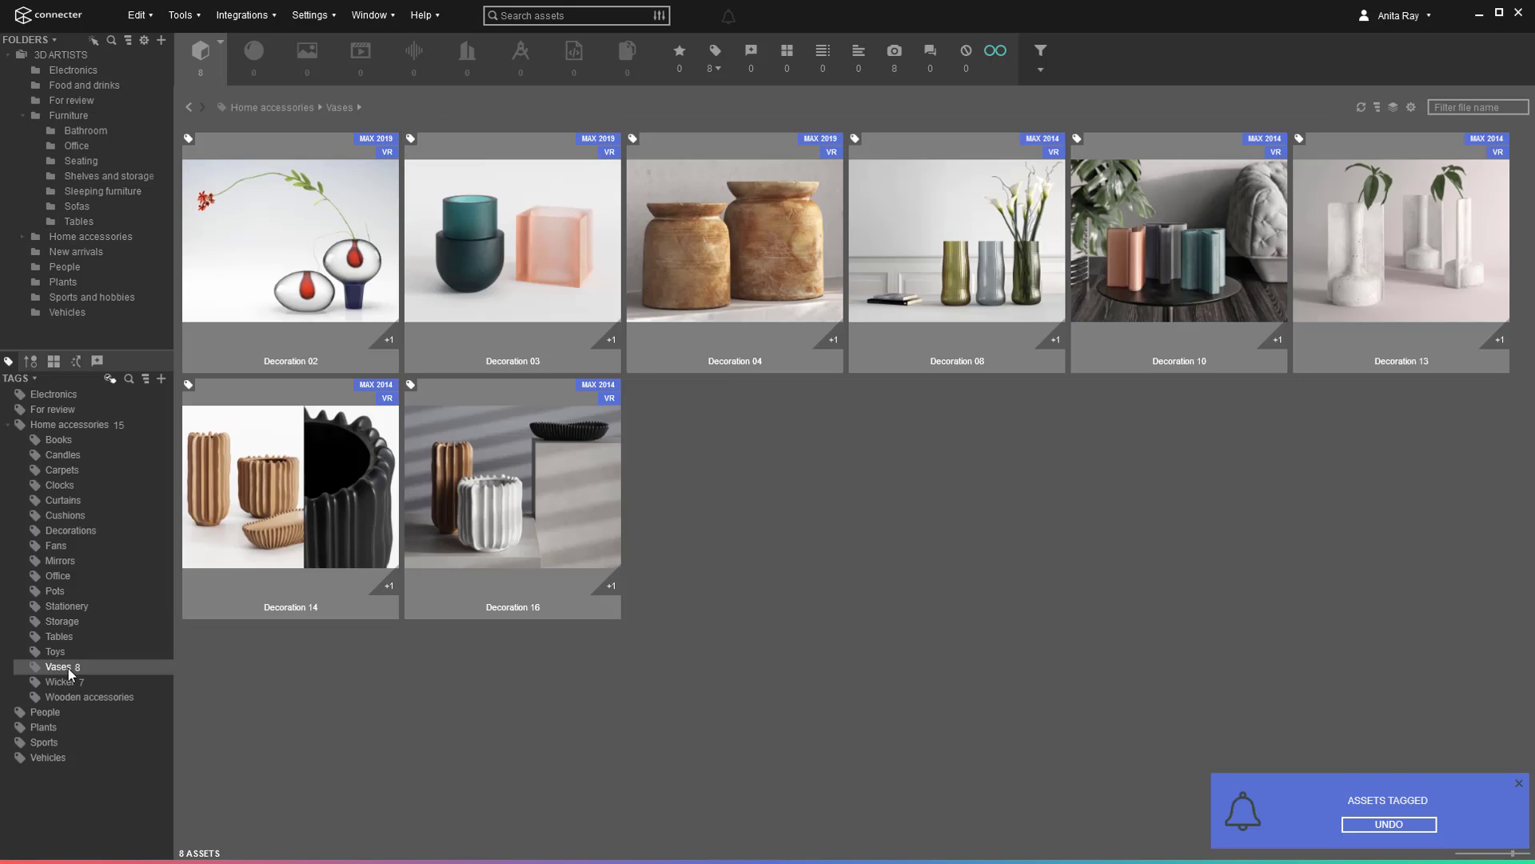
Sync all 29 Home accessories assets to the web catalog from Tools > Web Catalog.
left_click(69, 668)
left_click(176, 17)
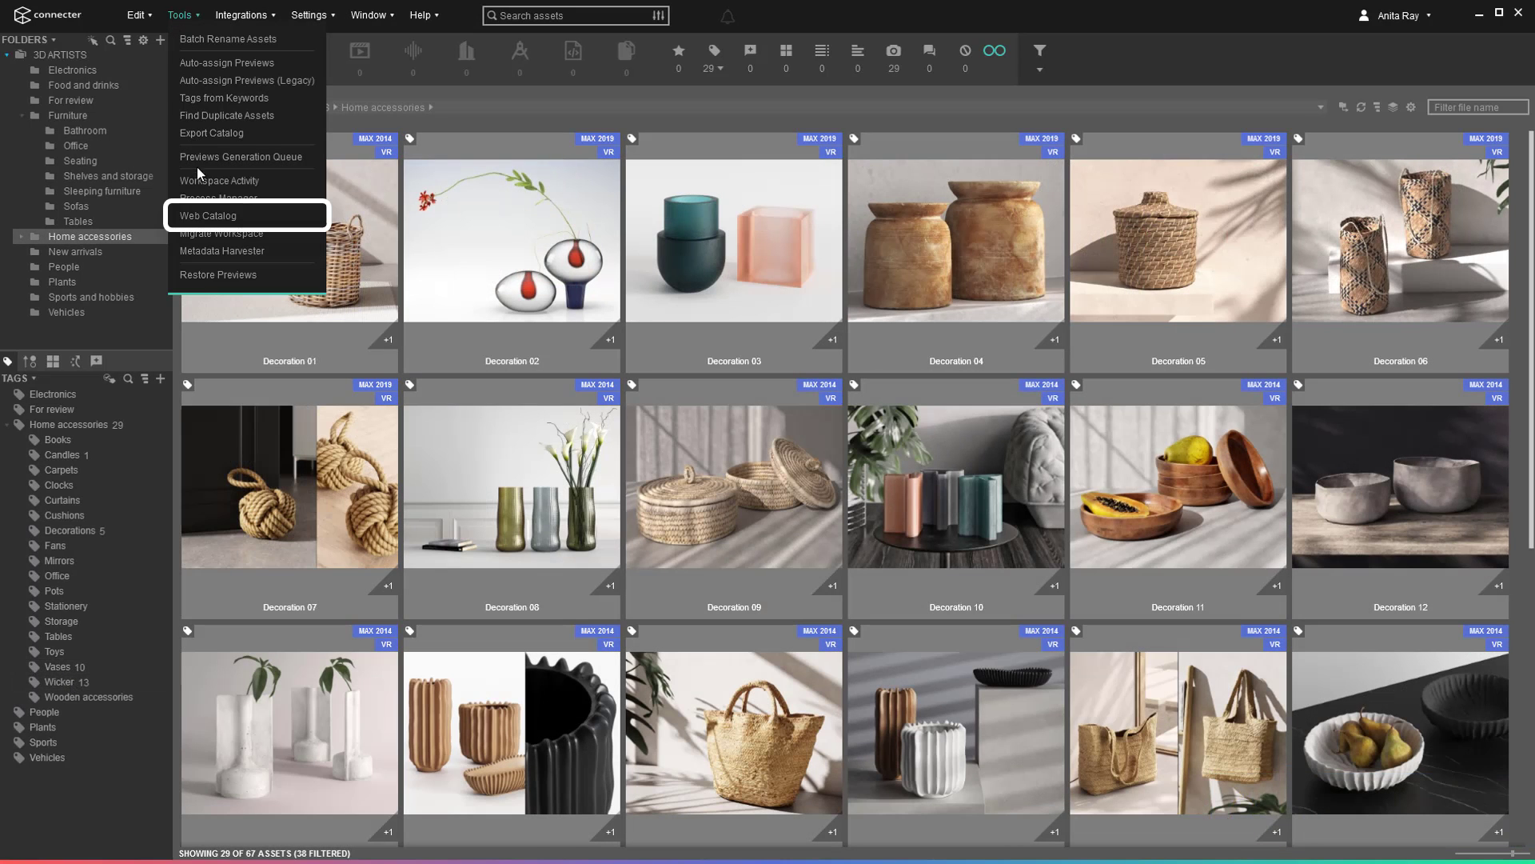
left_click(203, 216)
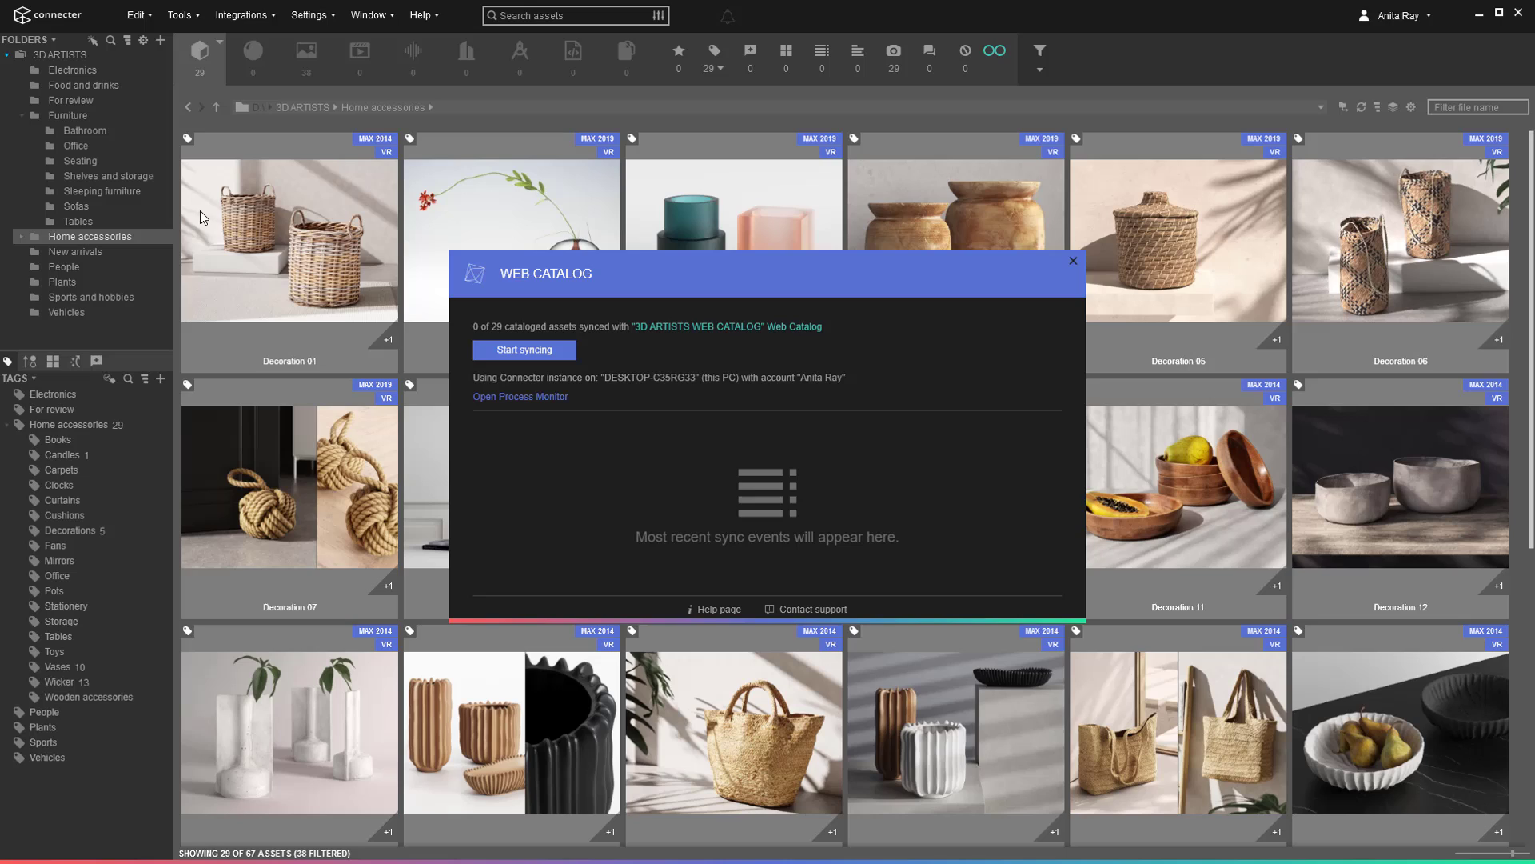
left_click(554, 353)
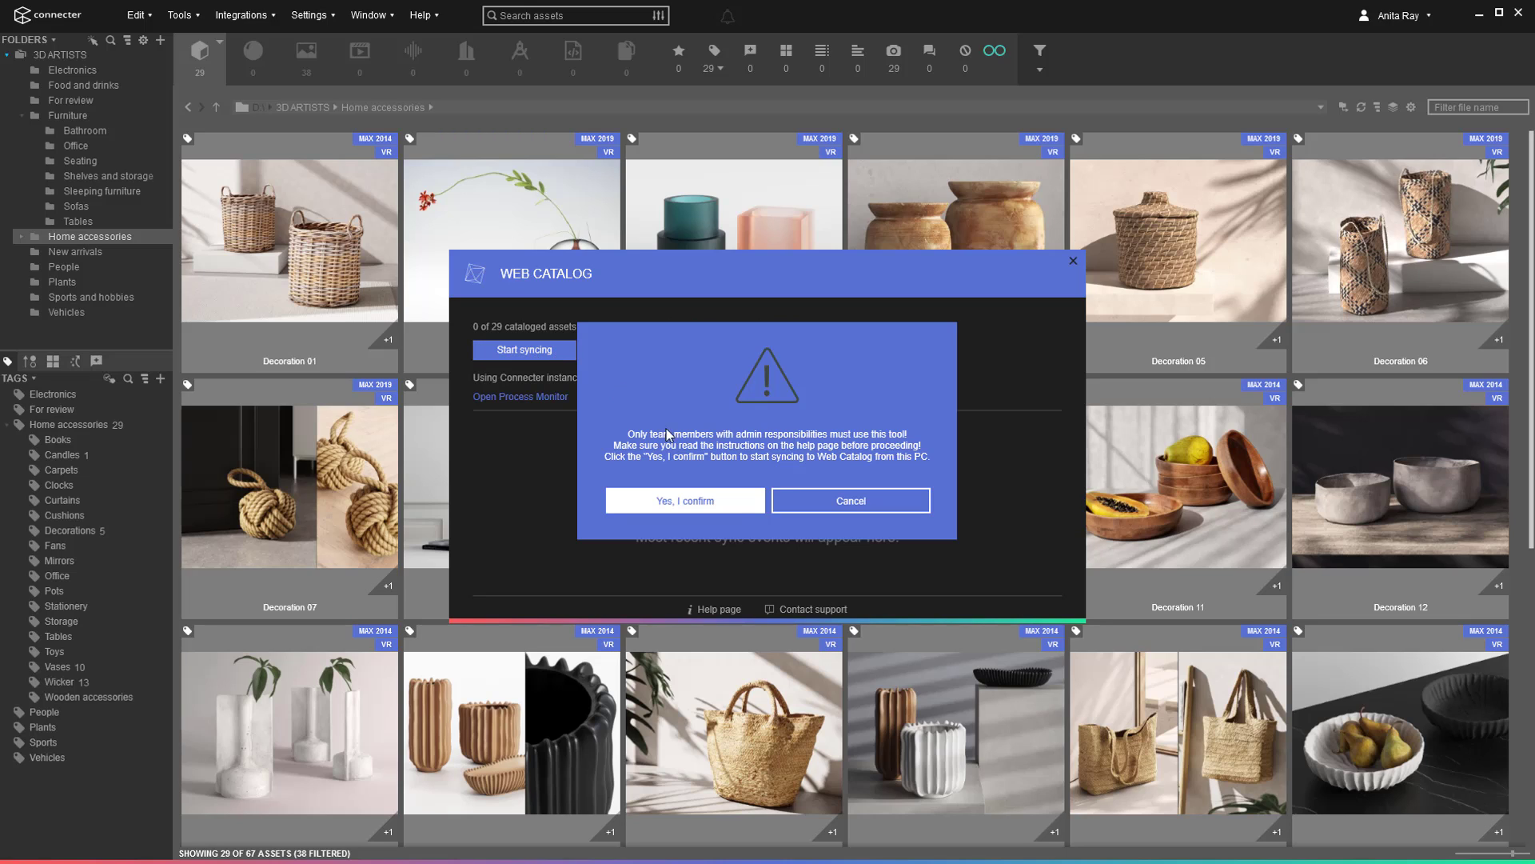
left_click(737, 506)
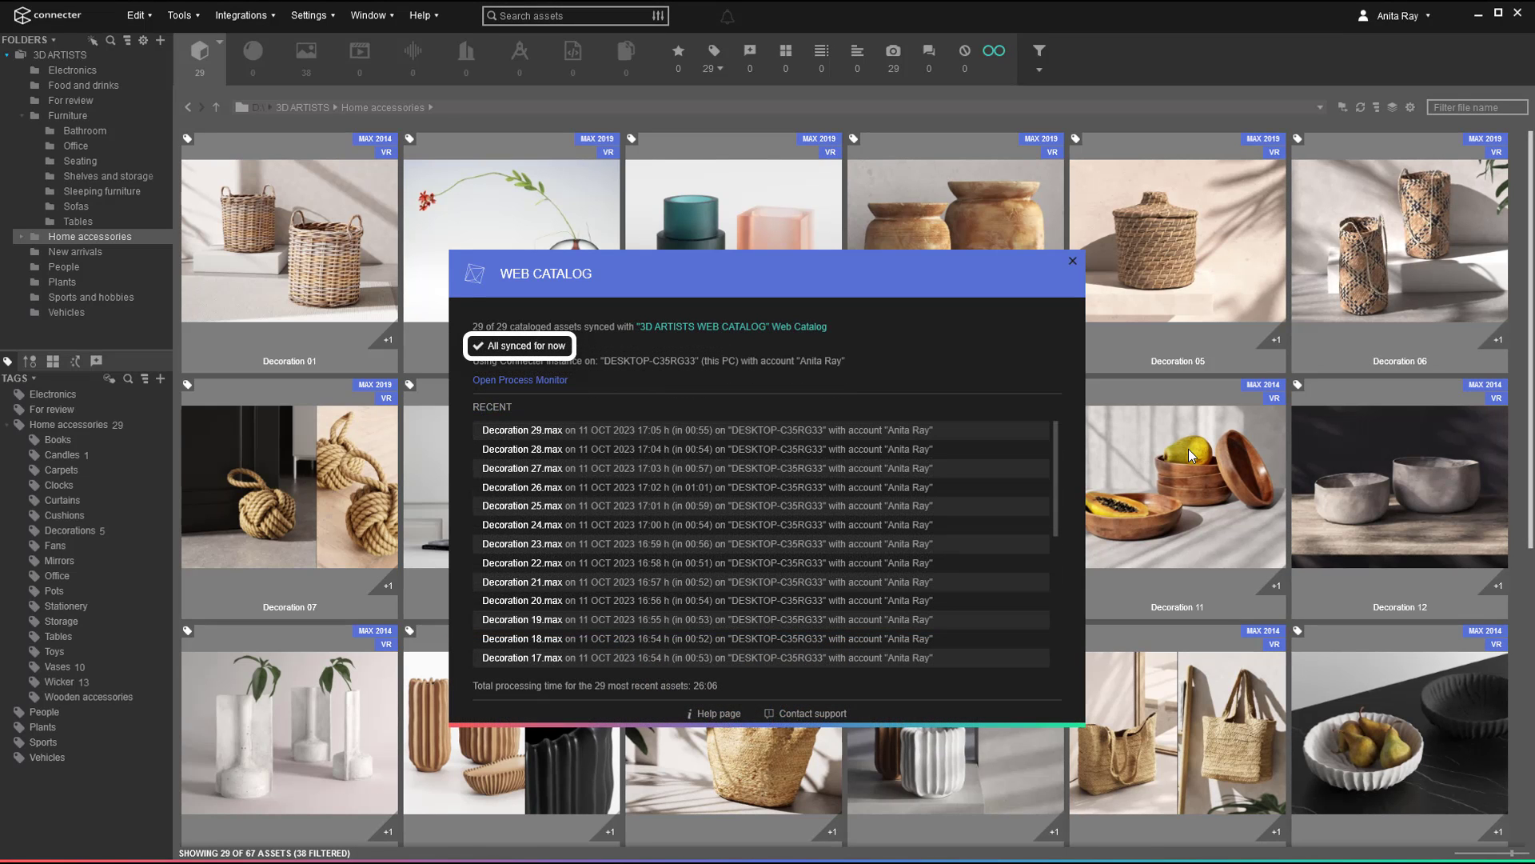
Open the 3D ARTISTS WEB CATALOG web page and expand Home accessories in both tag trees.
left_click(725, 327)
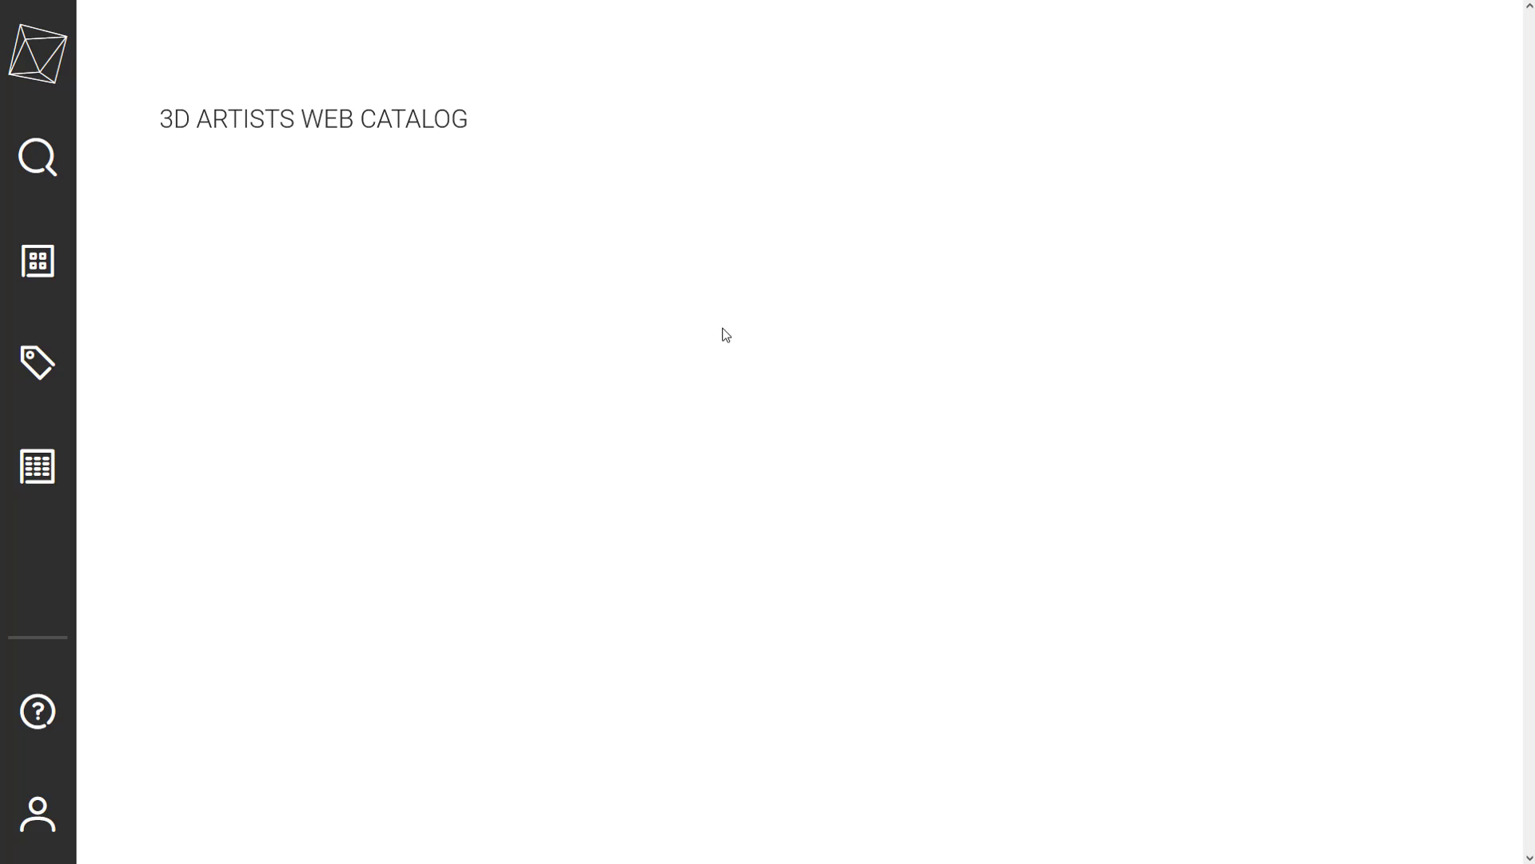
left_click_drag(1526, 339, 1525, 422)
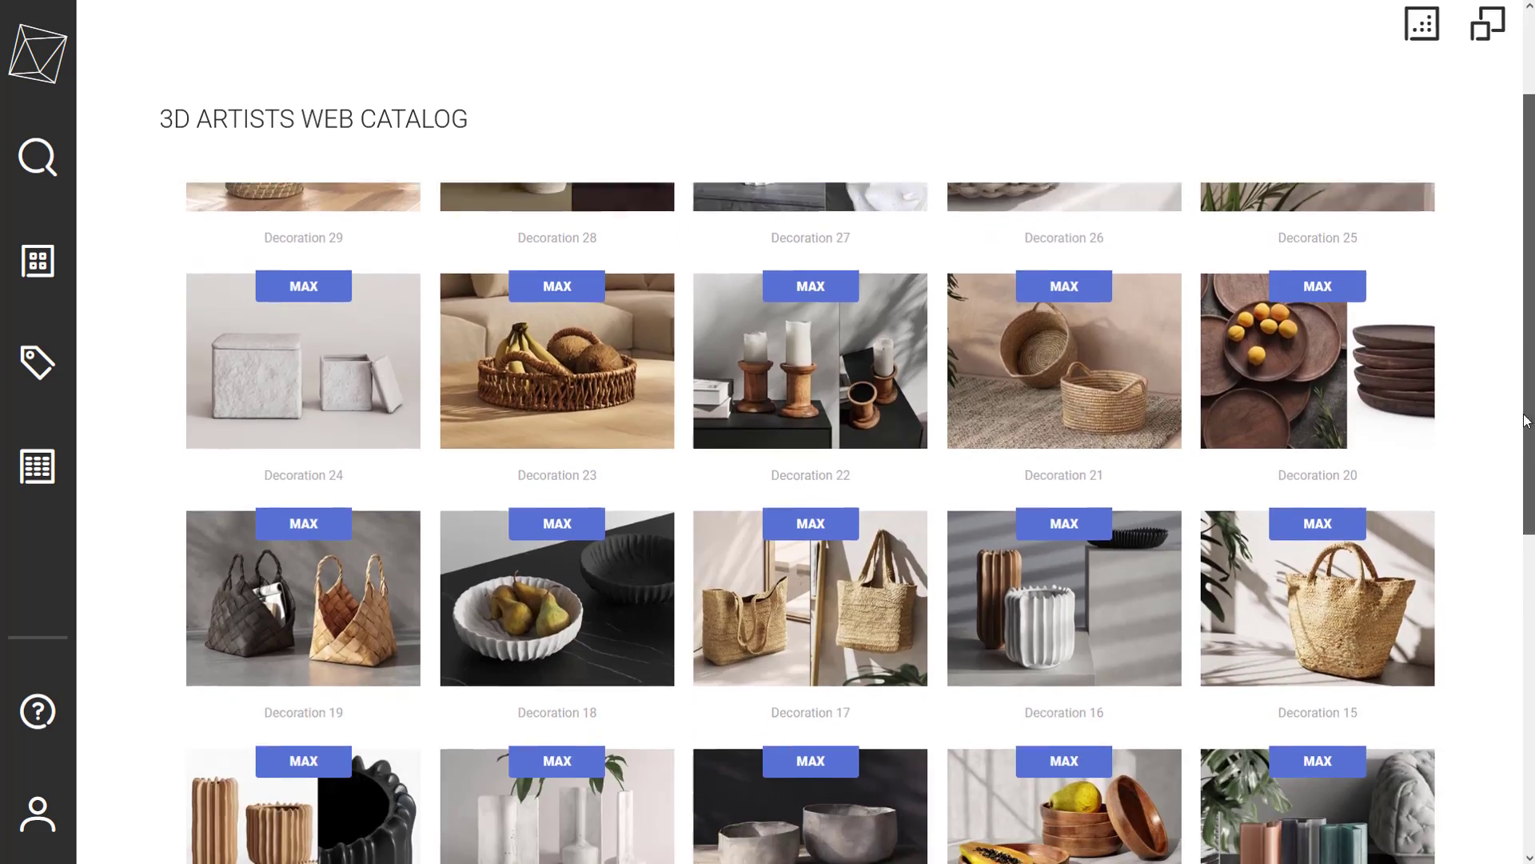
scroll(1501, 568, "down", 5)
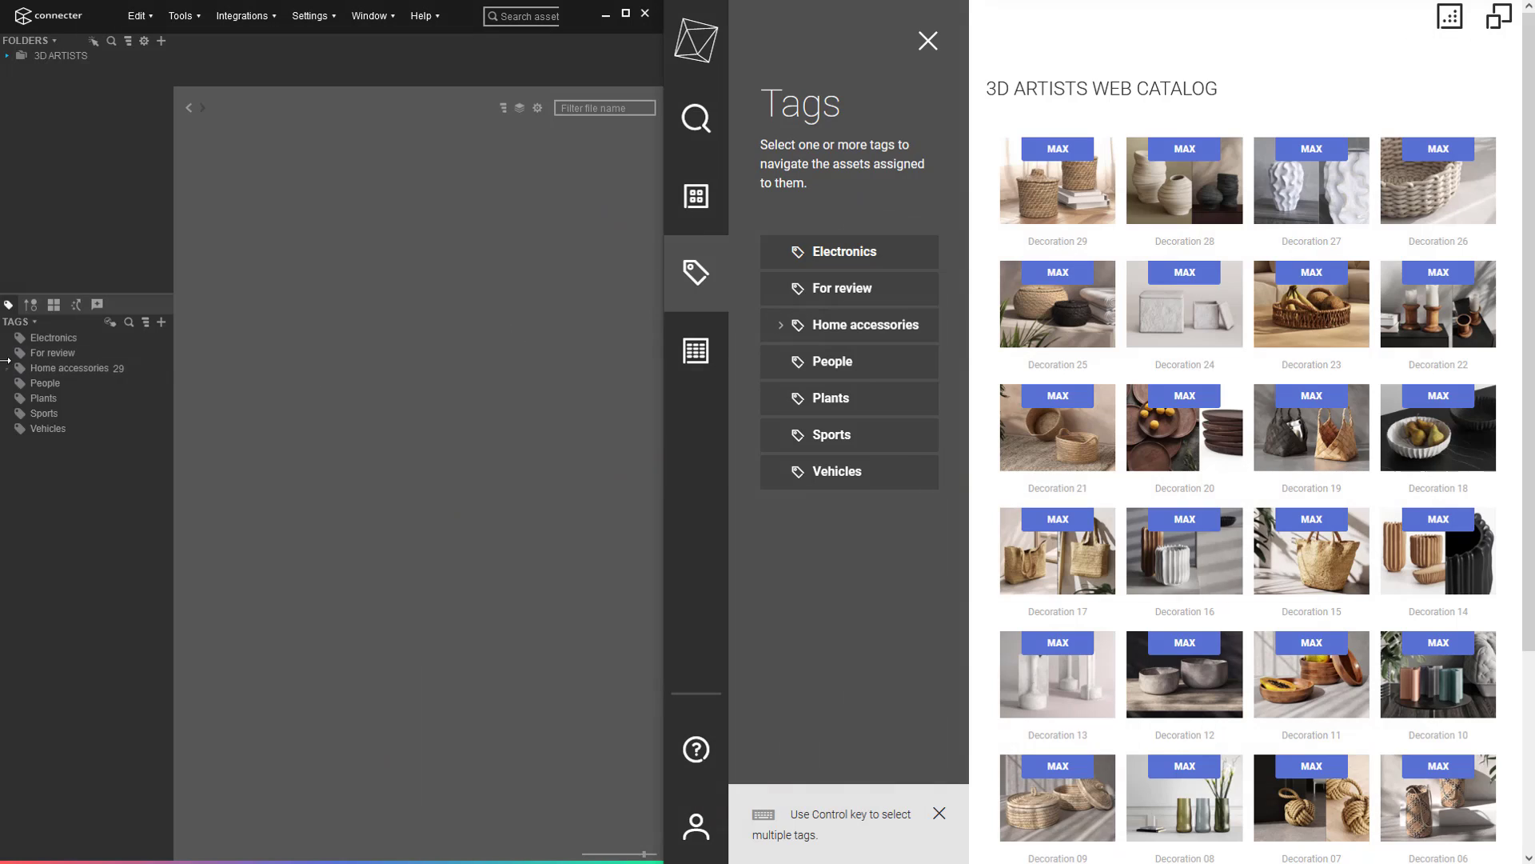
left_click(8, 368)
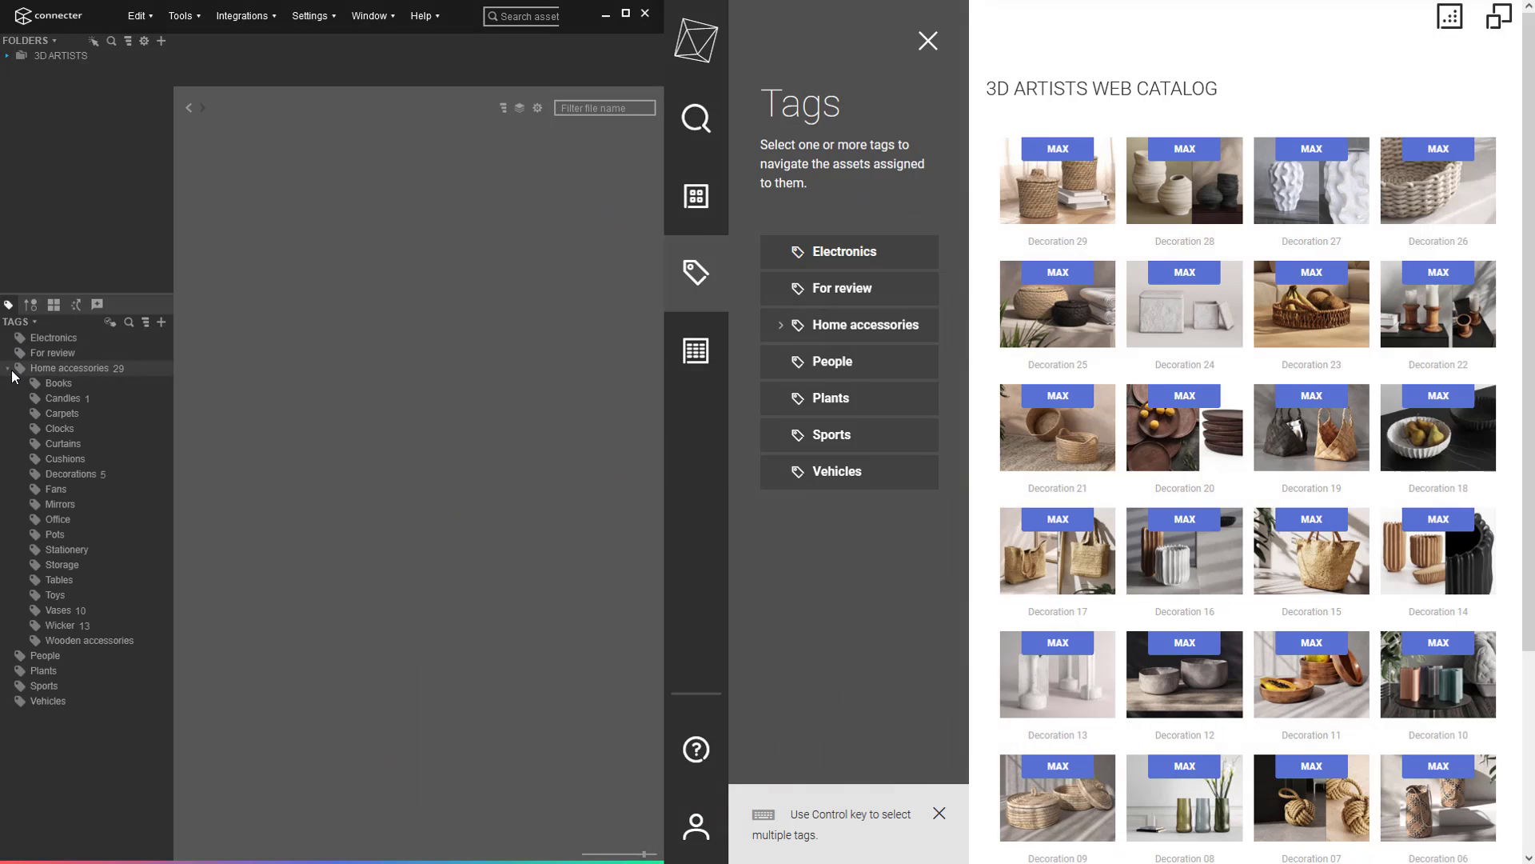
left_click(781, 326)
Filter both desktop and web catalog to Vases, then to Wicker.
left_click(64, 609)
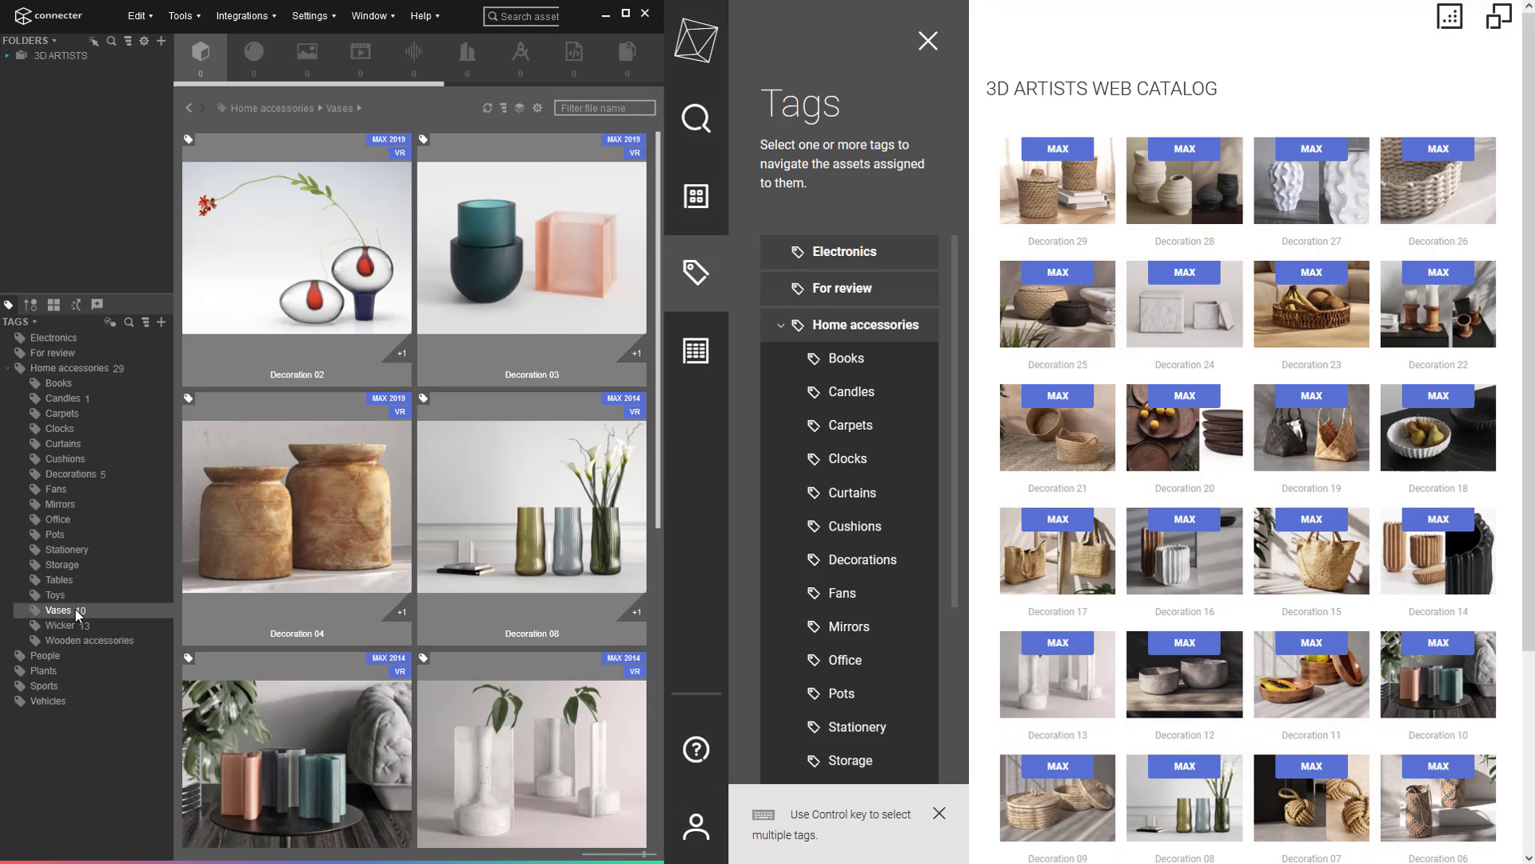
scroll(874, 558, "down", 3)
left_click(883, 609)
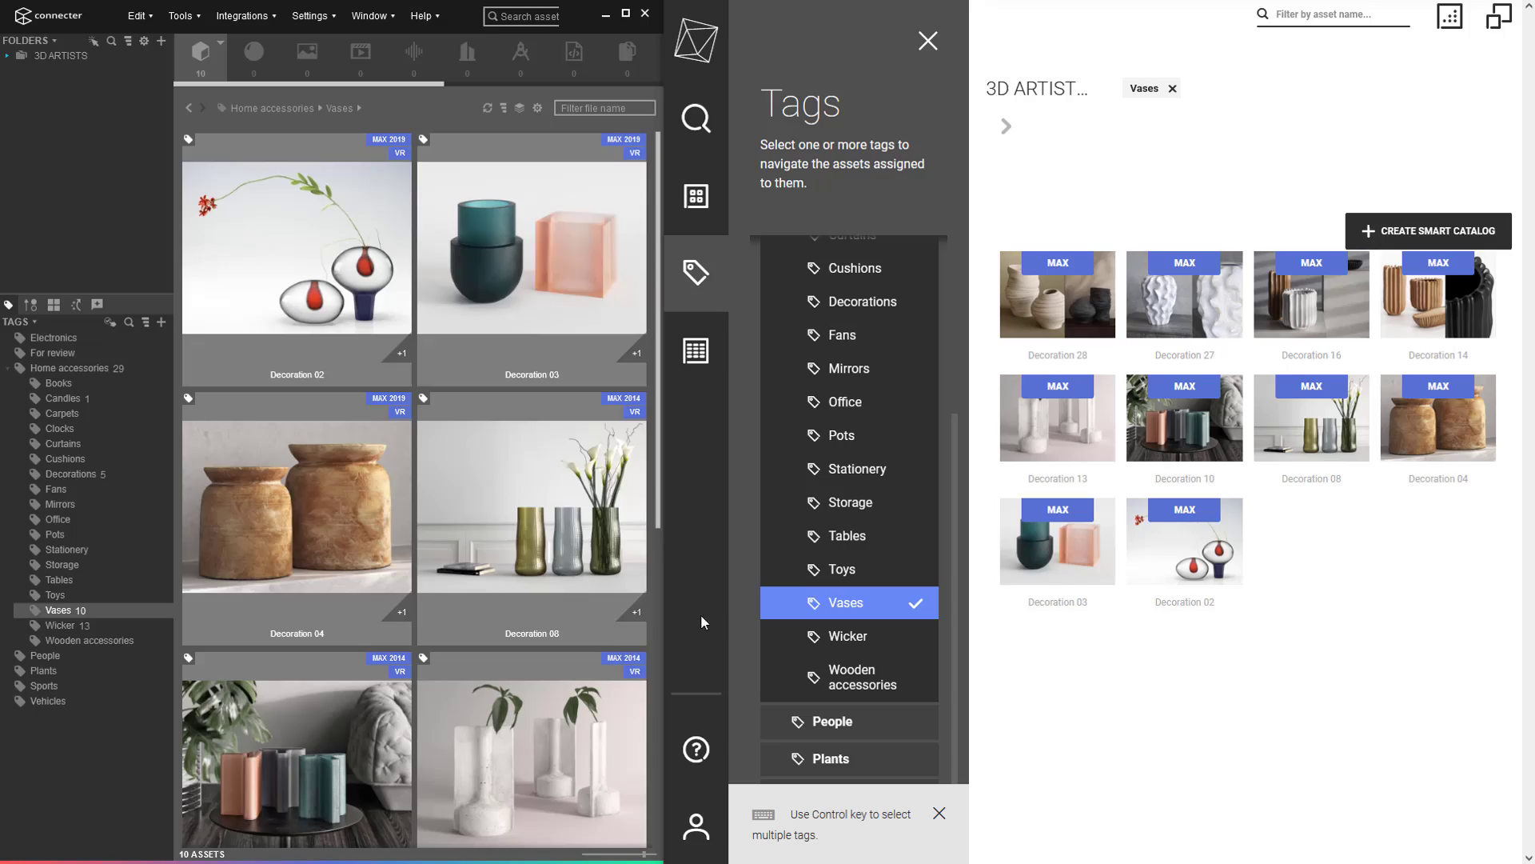
left_click(99, 627)
left_click(831, 645)
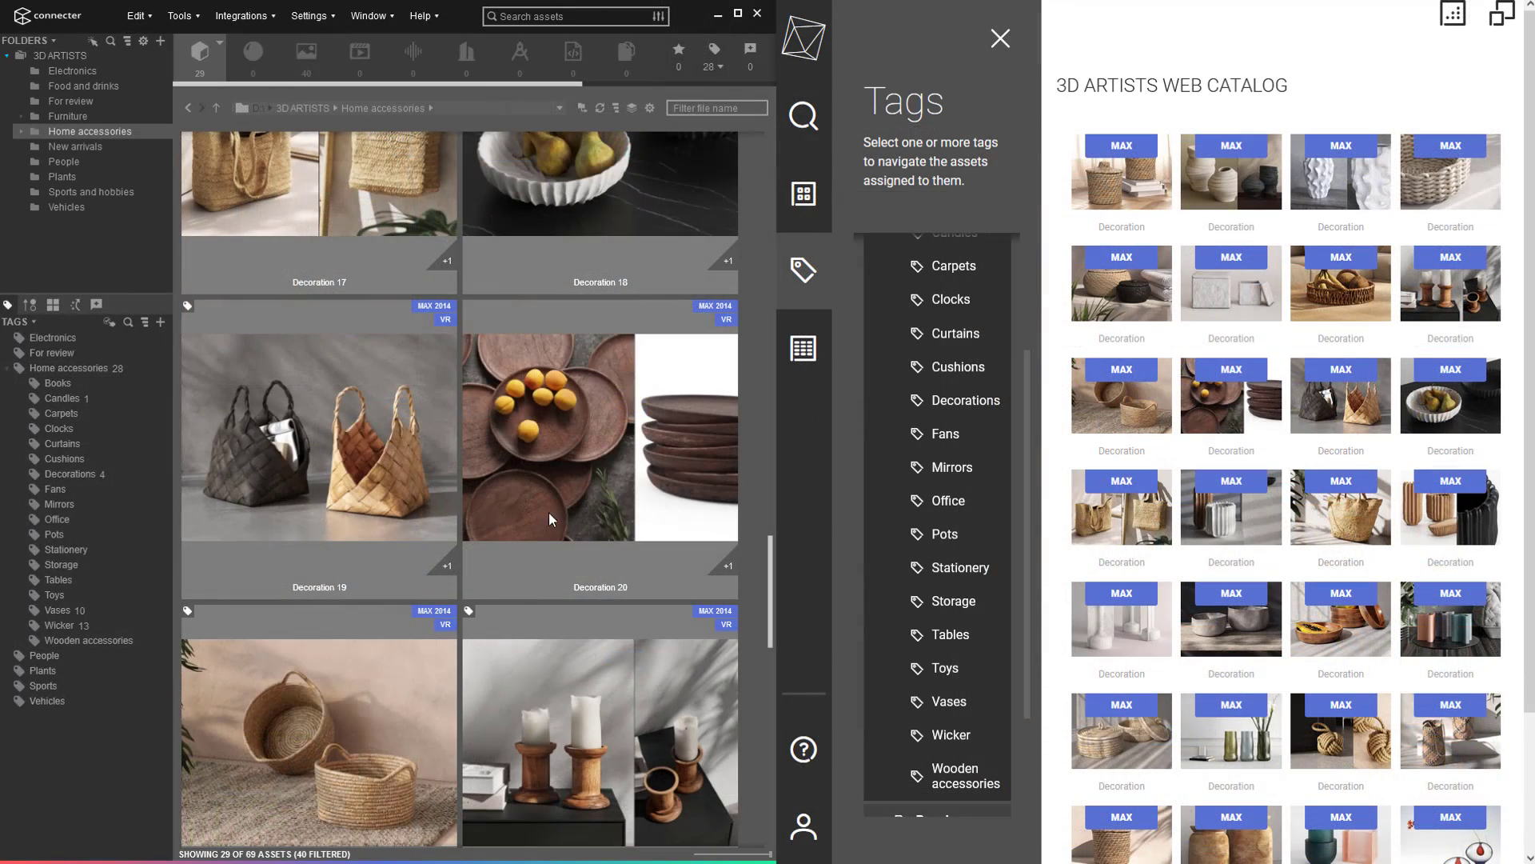
Assign Decoration 20 the Wooden accessories tag and show only Wooden accessories in the web catalog.
left_click_drag(594, 464, 104, 649)
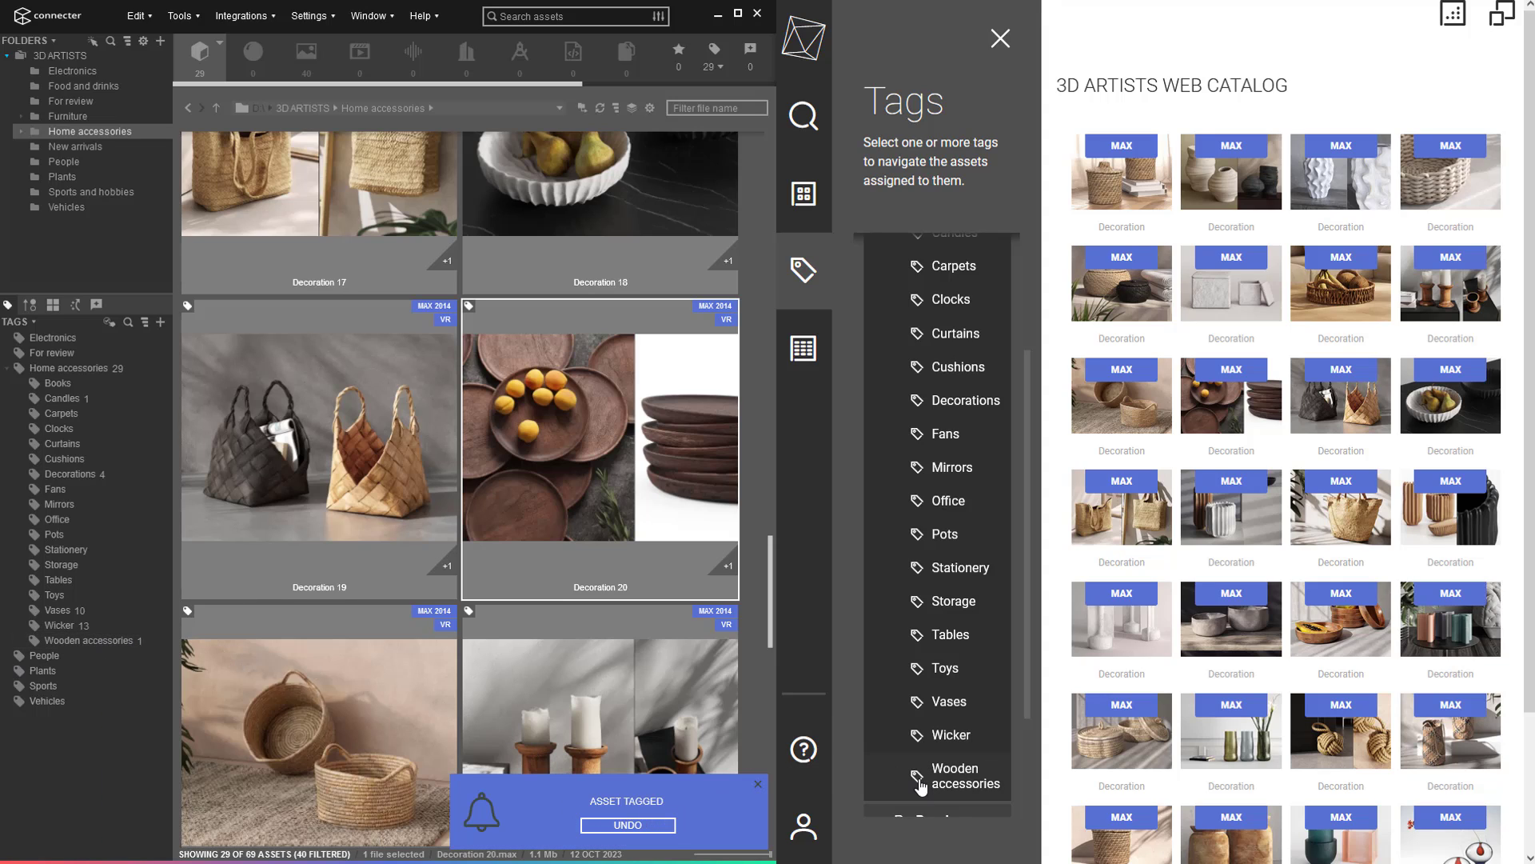
left_click(965, 782)
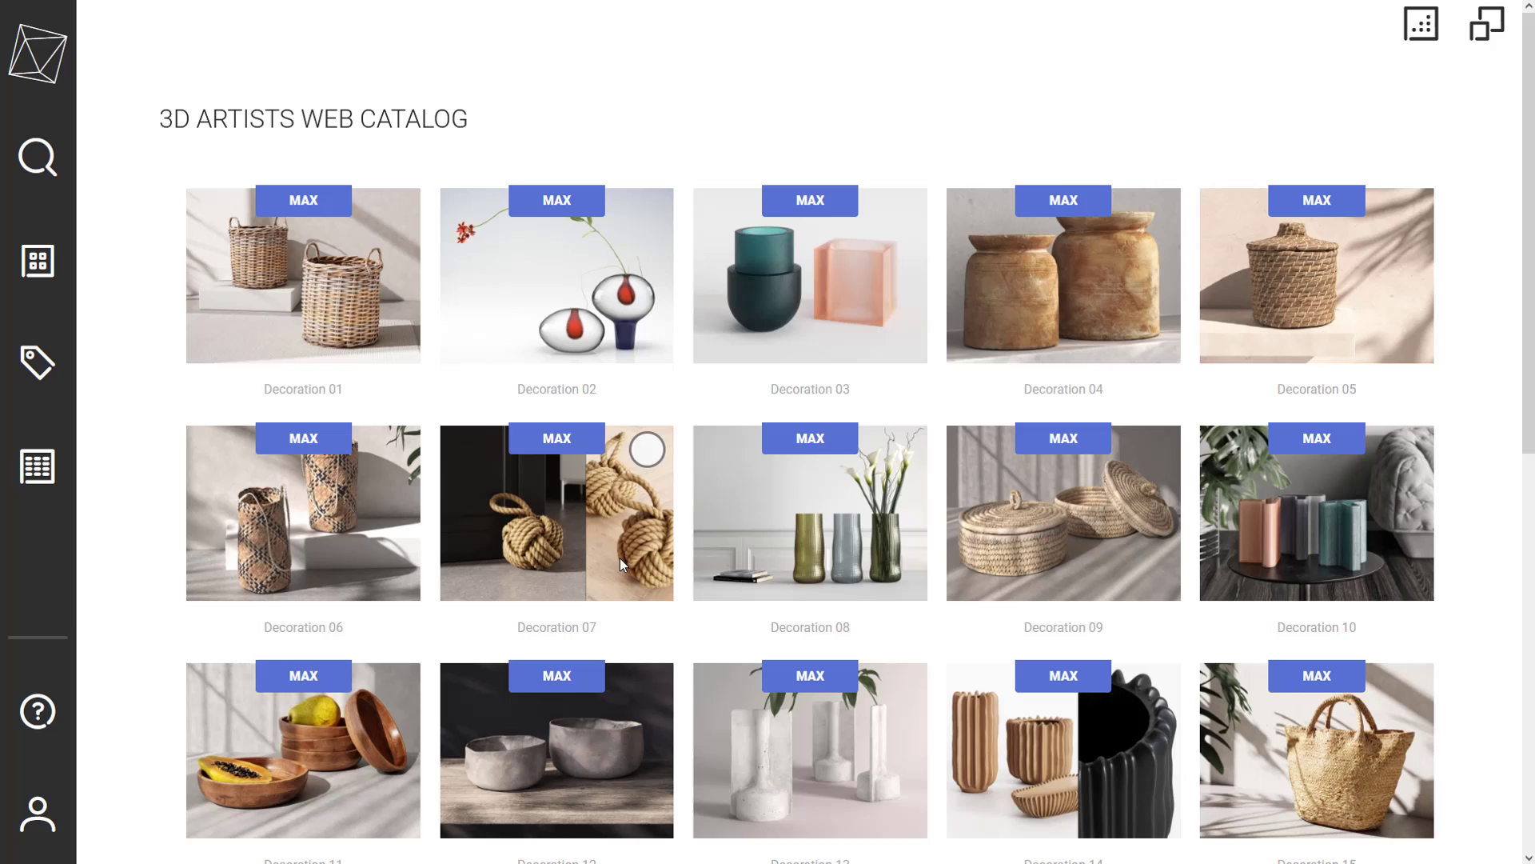
Open Decoration 06's preview panel and page through its second and third images.
left_click(329, 545)
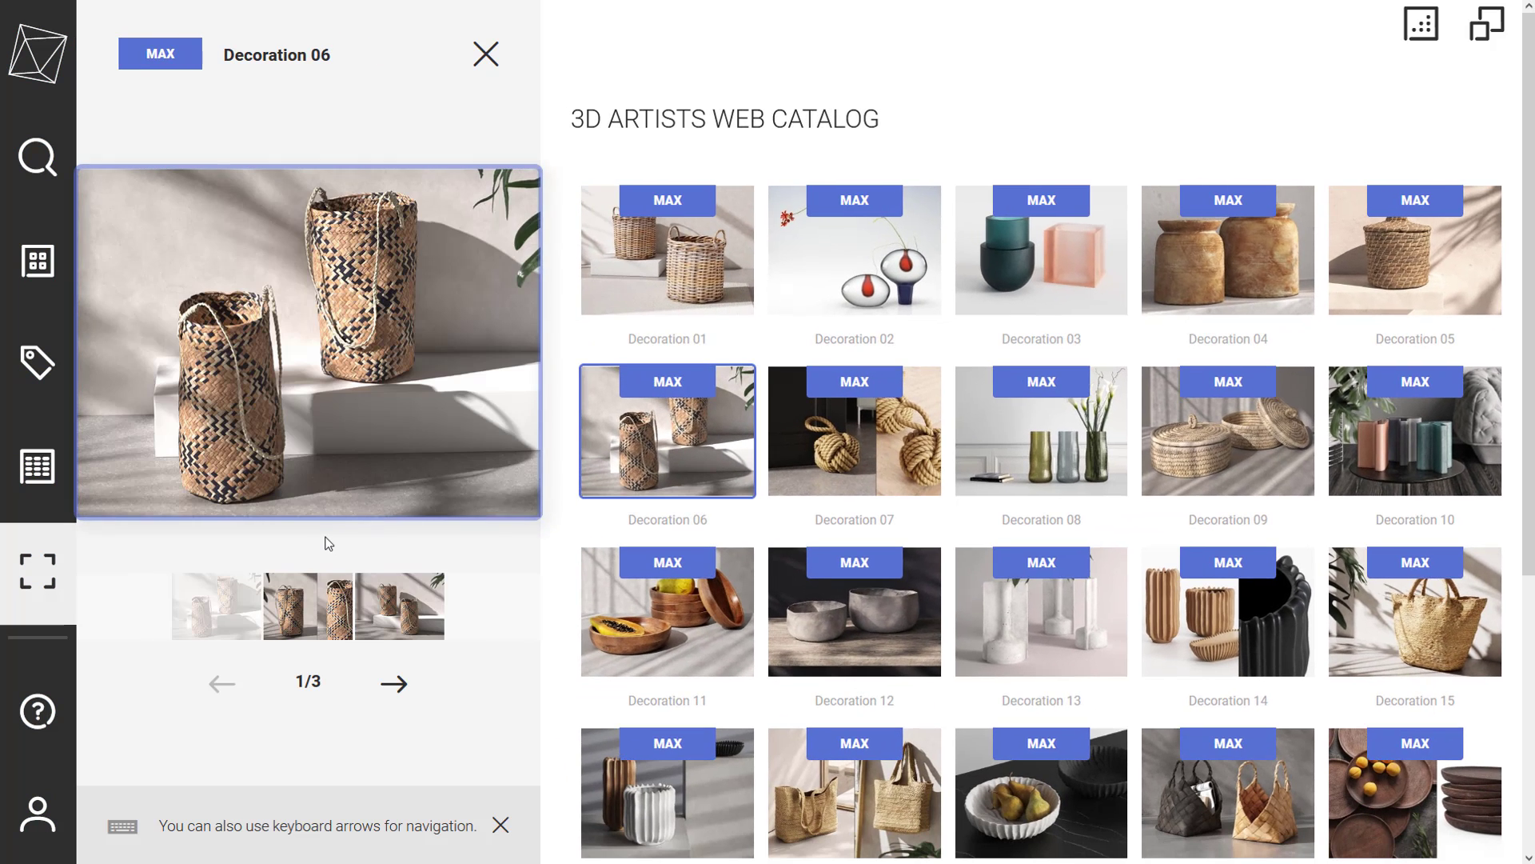
left_click(300, 615)
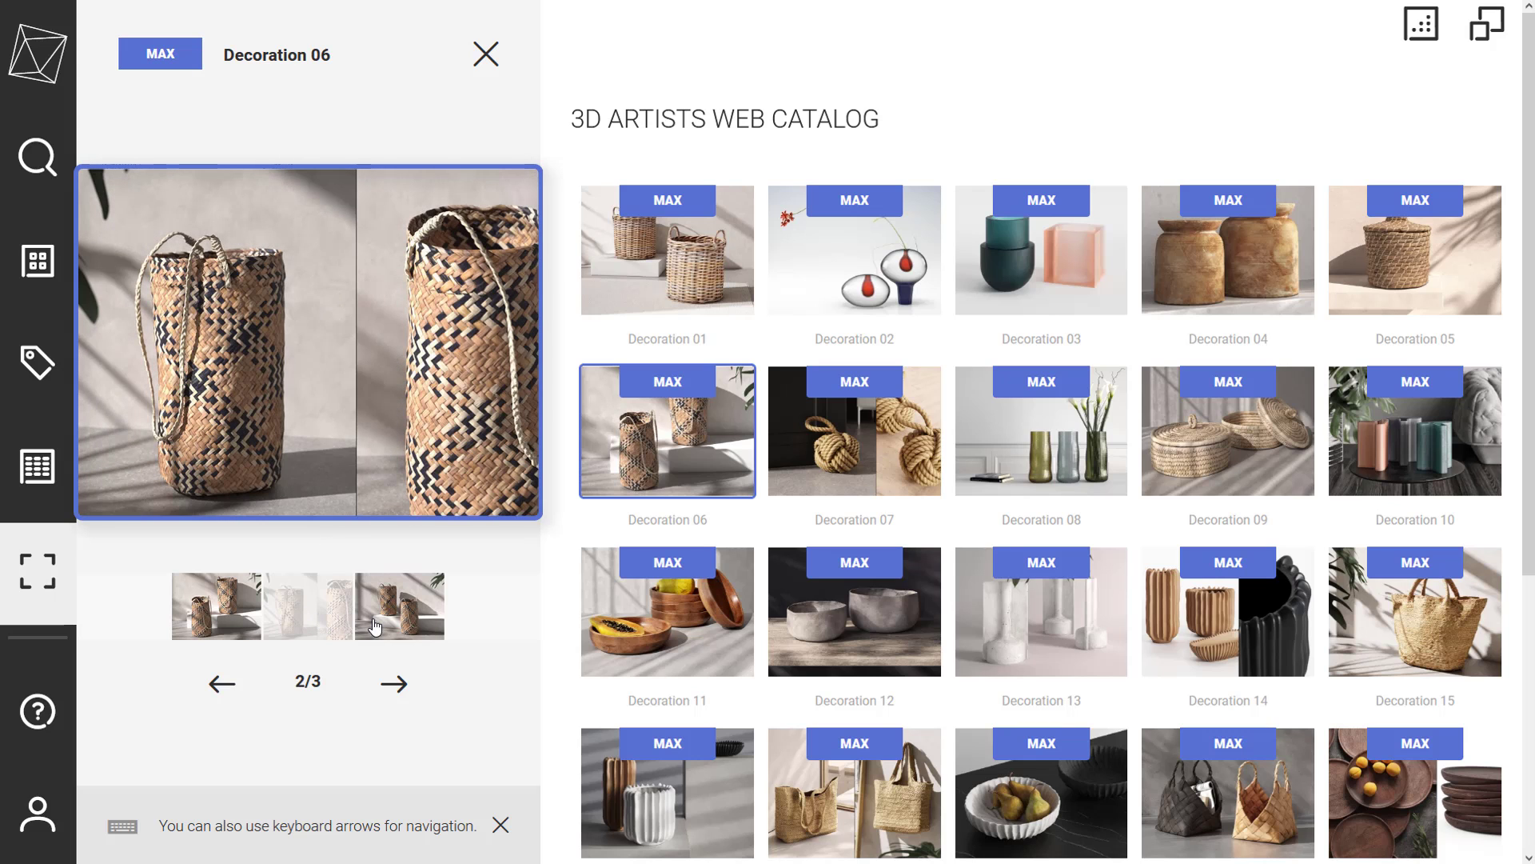
left_click(392, 626)
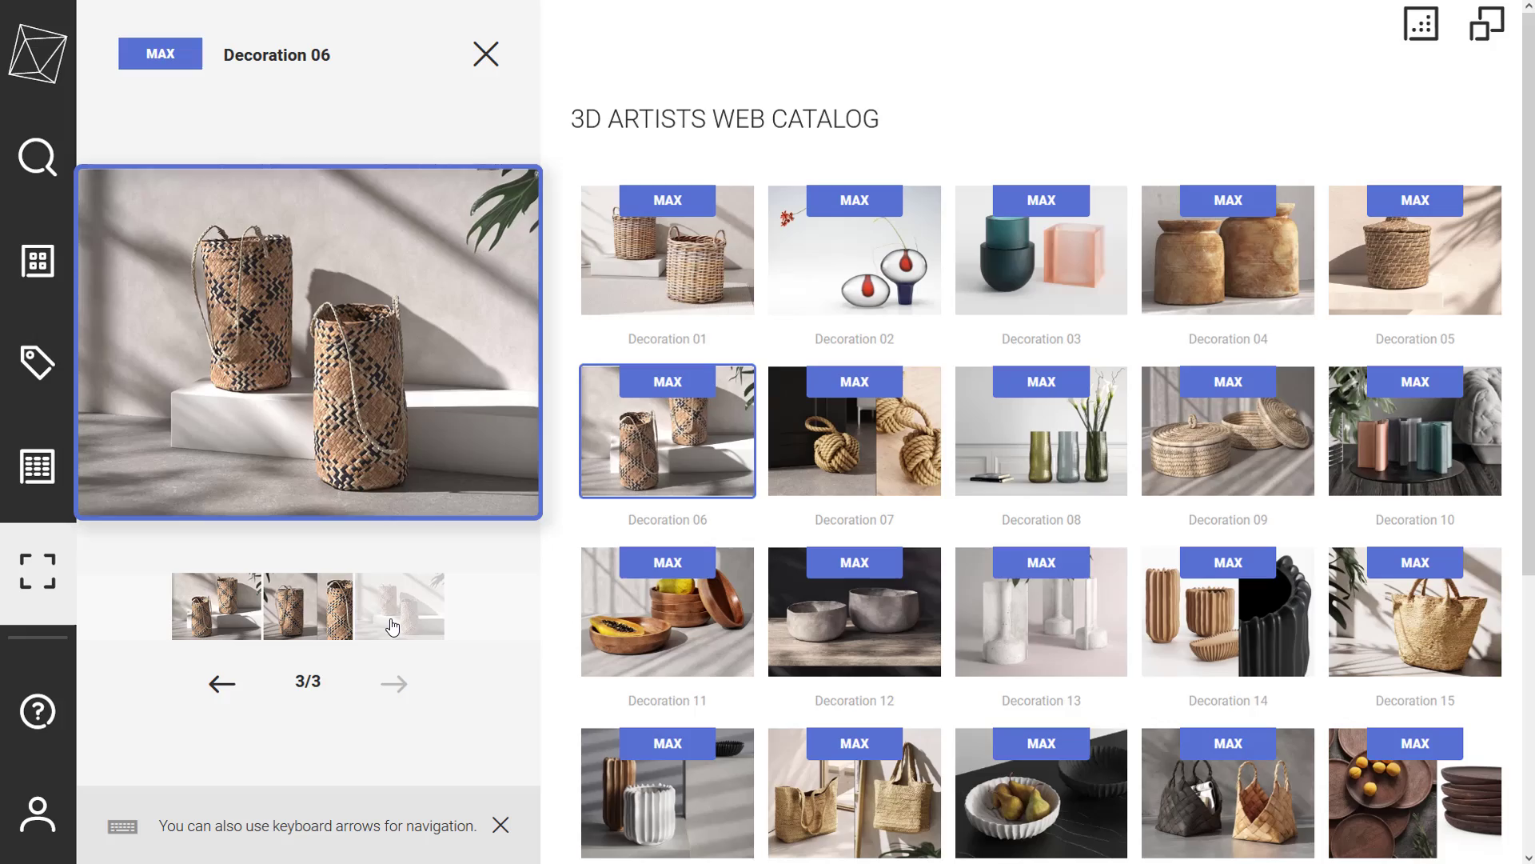